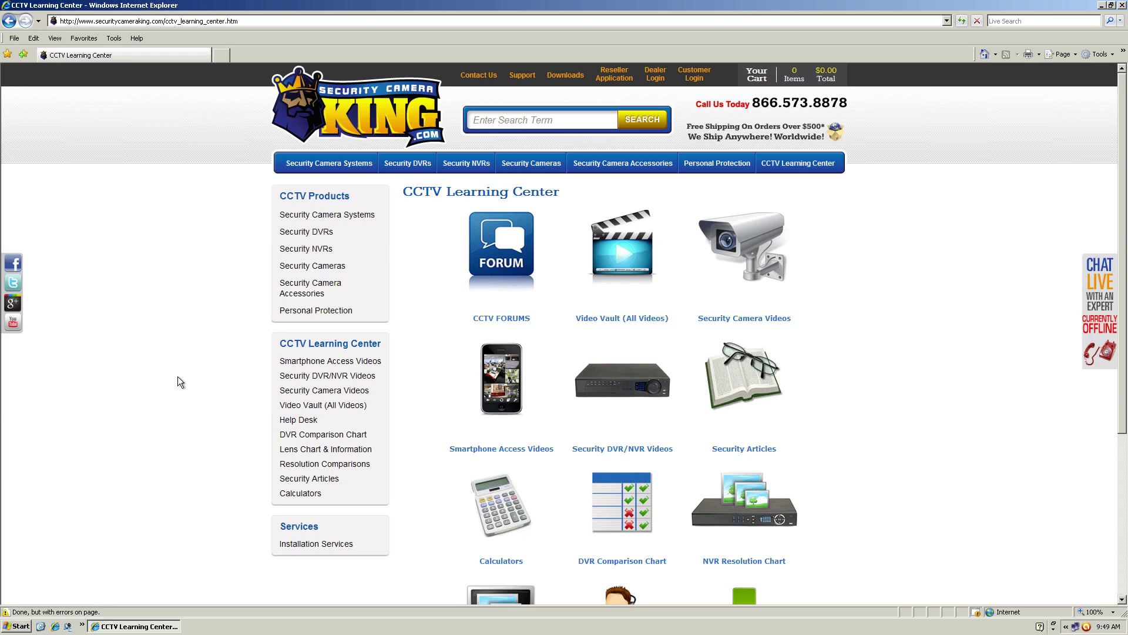
Step: Browse to 192.168.1.108 in a new tab and submit the camera login
left_click(227, 55)
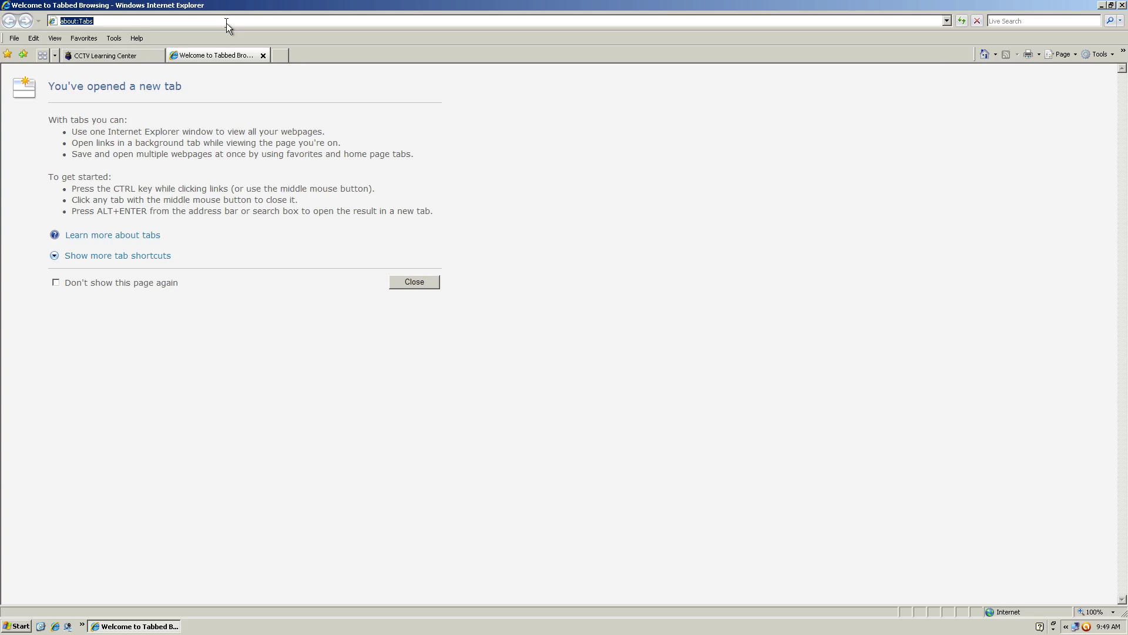
type("192.168.1.108")
key("Return")
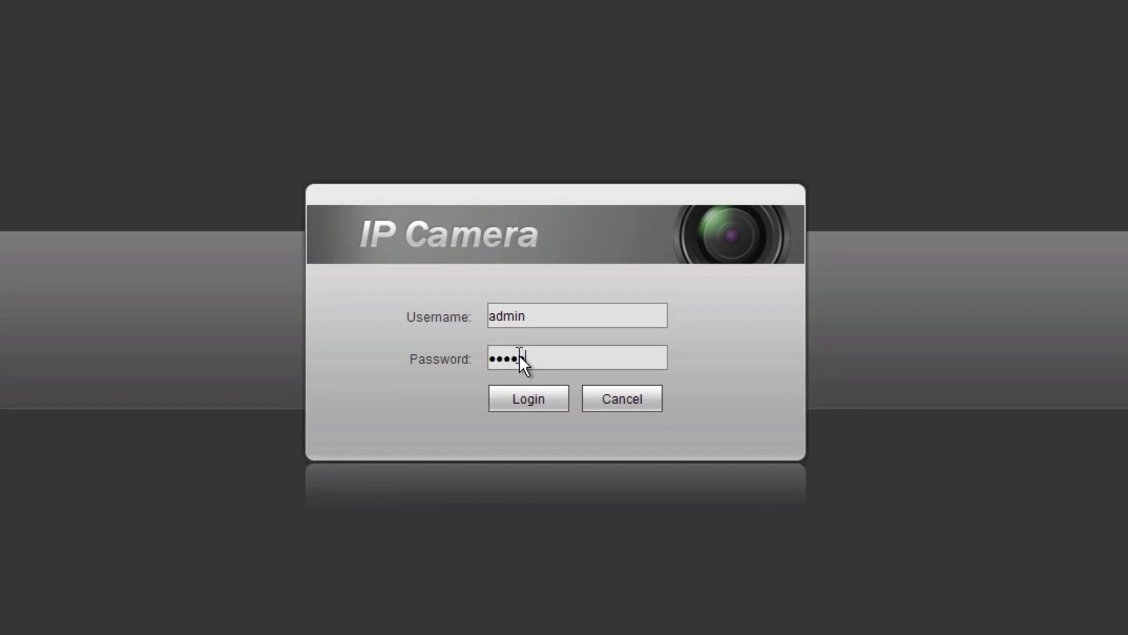
key("Return")
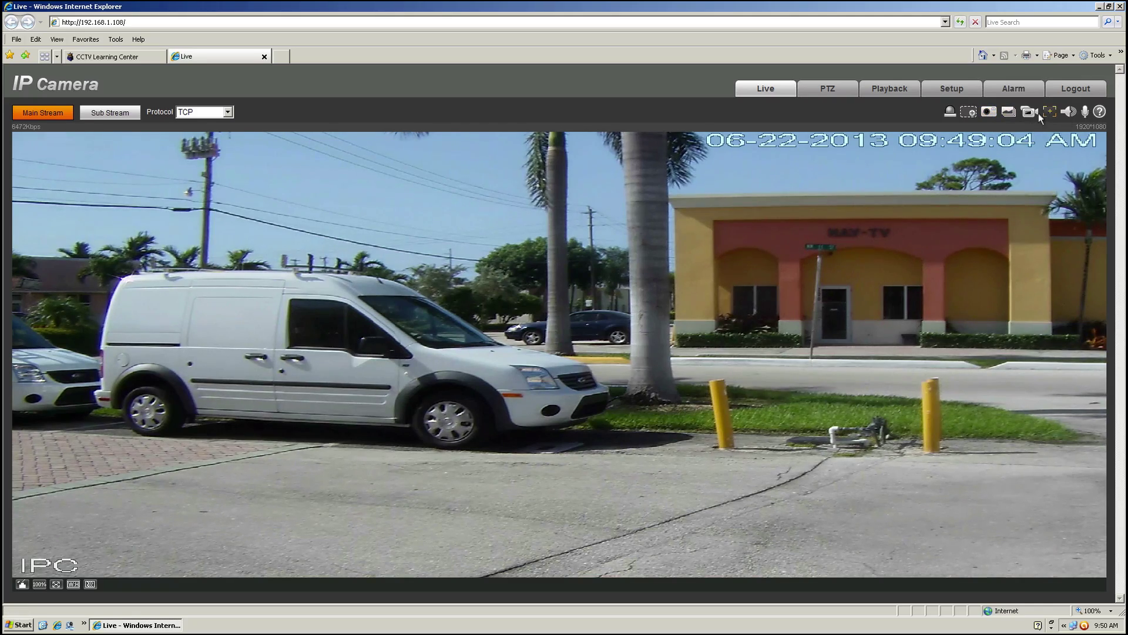
Step: Trigger the alarm relay output and digitally zoom into the white van
left_click(950, 117)
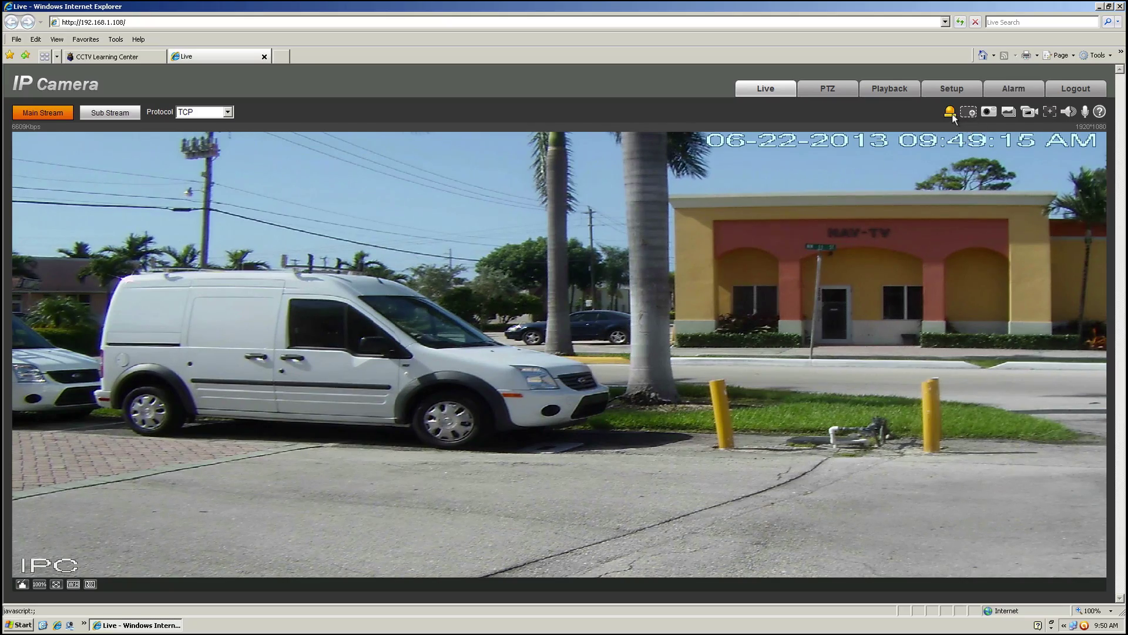
left_click(967, 113)
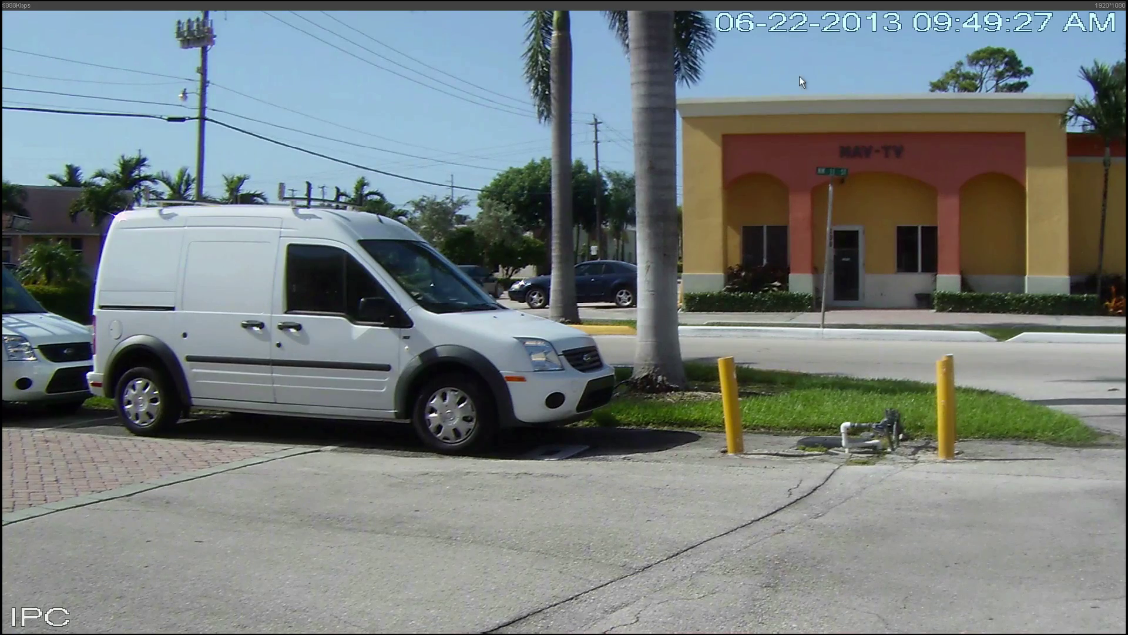
left_click_drag(96, 109, 633, 499)
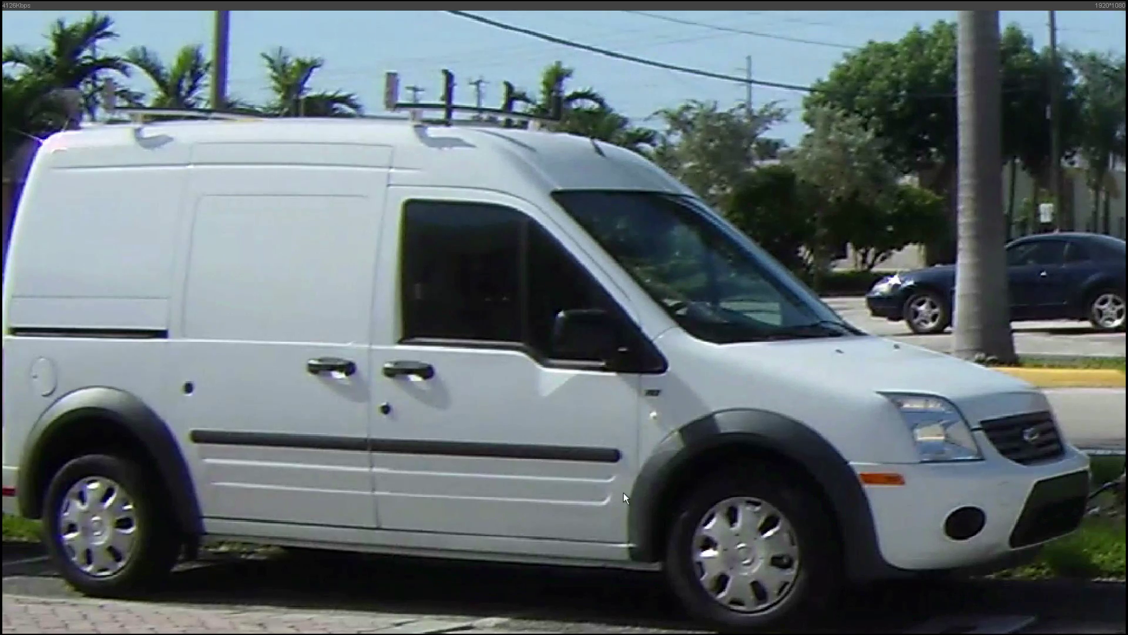
Step: Unzoom the video, leave full screen, and take a snapshot of the live view
right_click(422, 244)
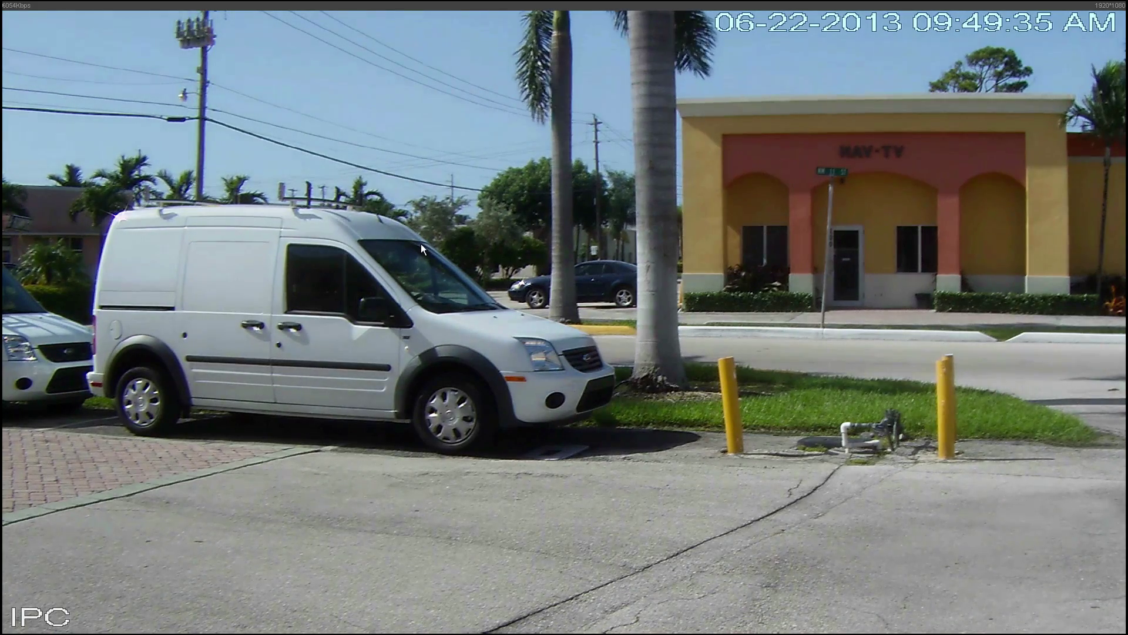
double_click(417, 241)
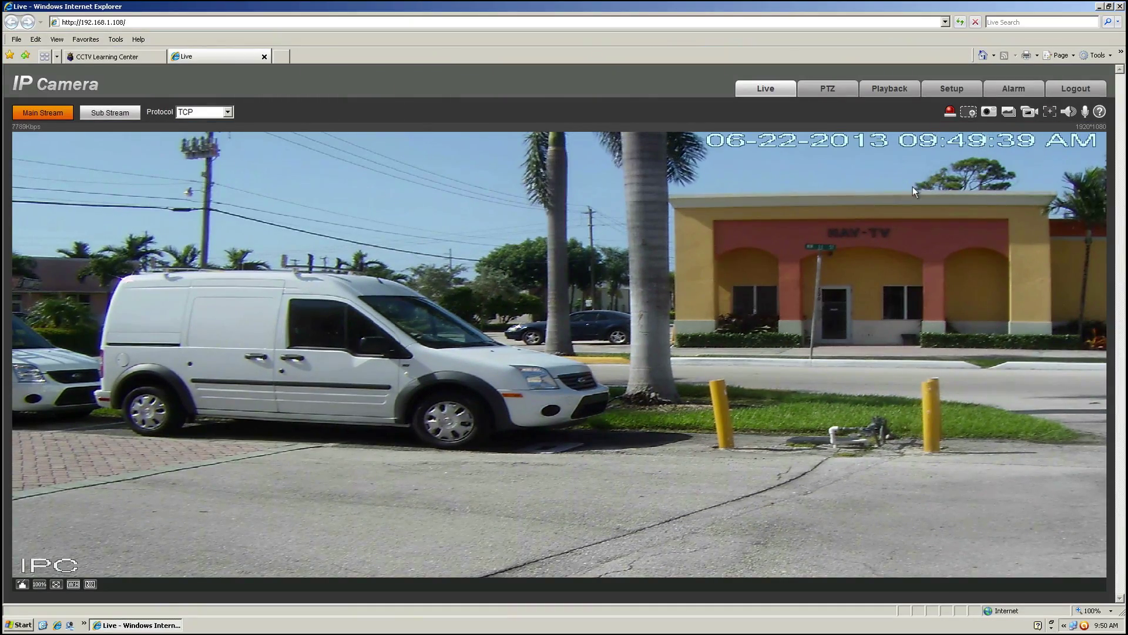
left_click(989, 112)
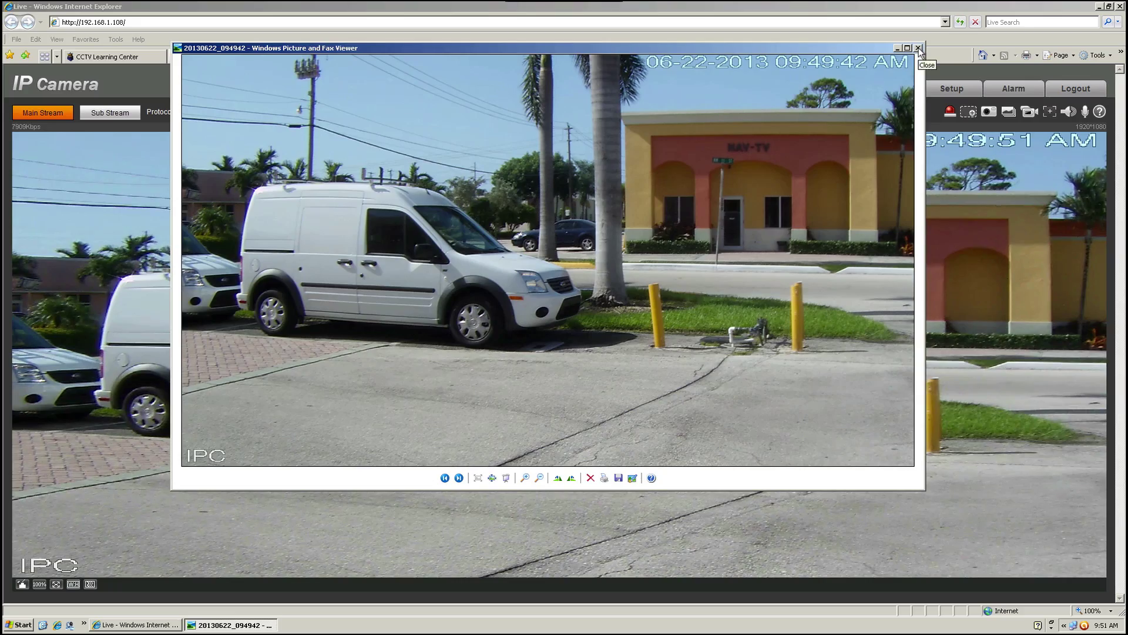
Step: Close the snapshot viewer, take a triple snapshot, and close its viewer too
left_click(919, 48)
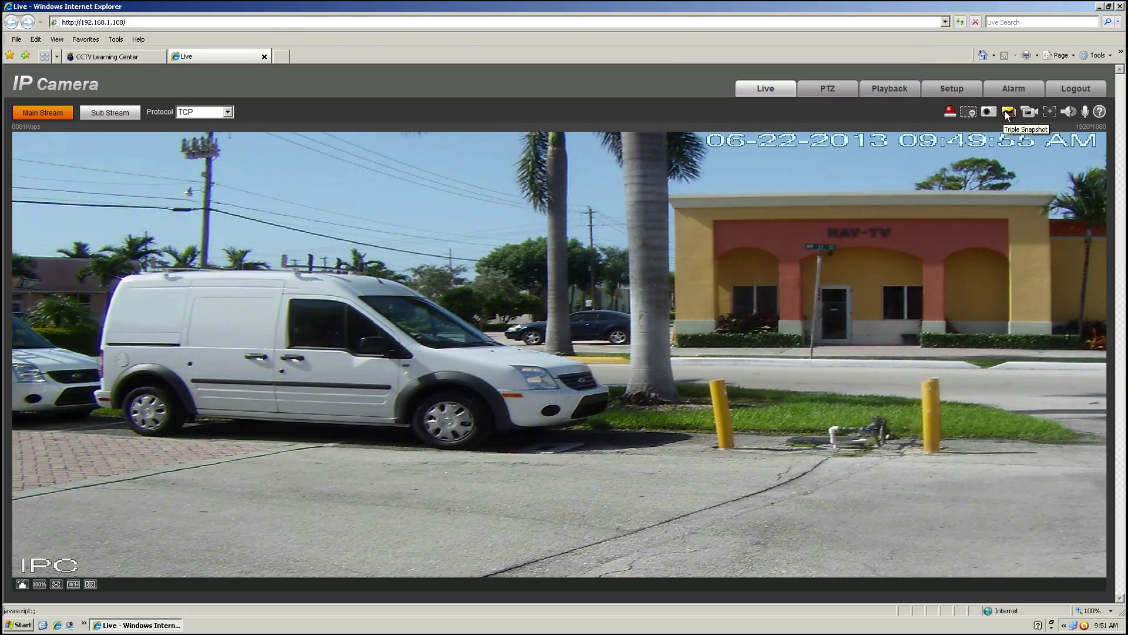
left_click(1009, 116)
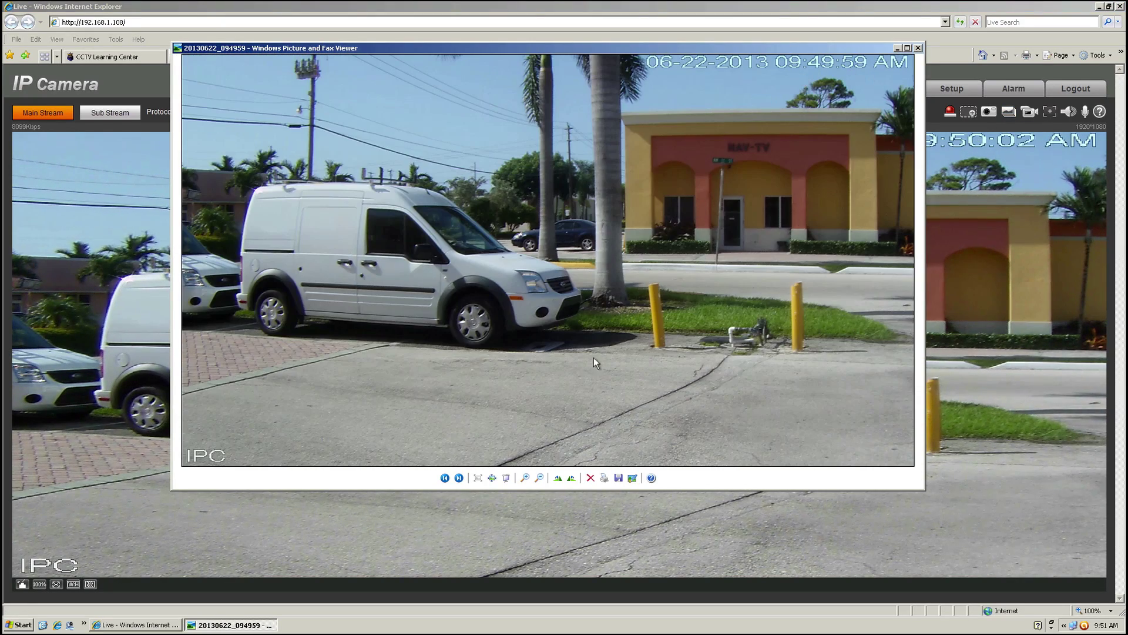
left_click(918, 48)
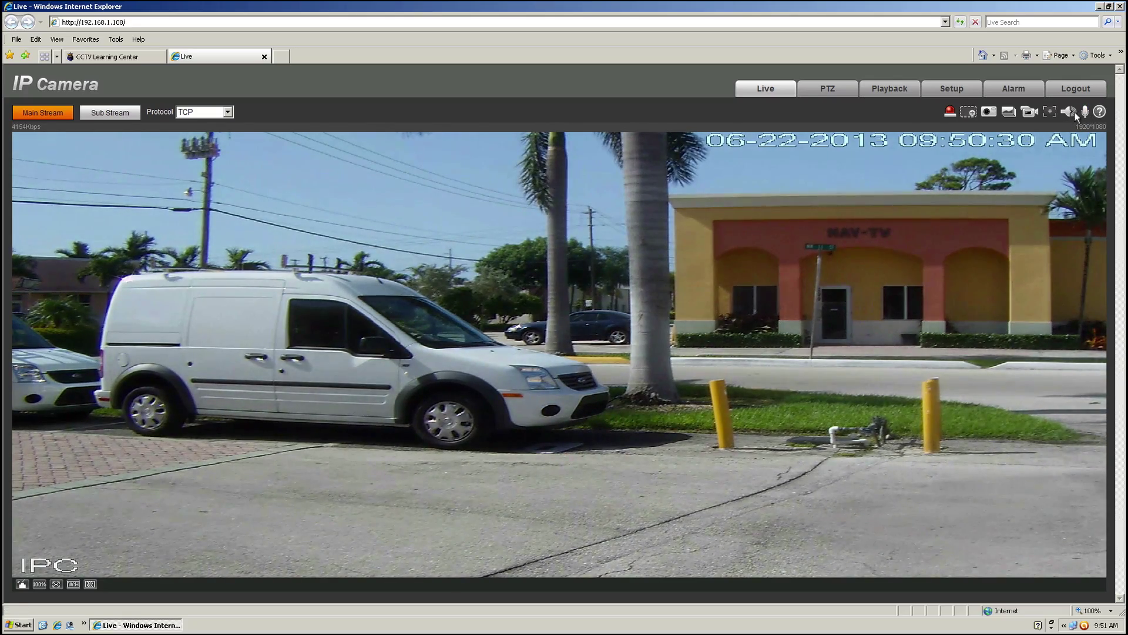
Step: Open the live view help and enlarge its window to read it
left_click(1100, 112)
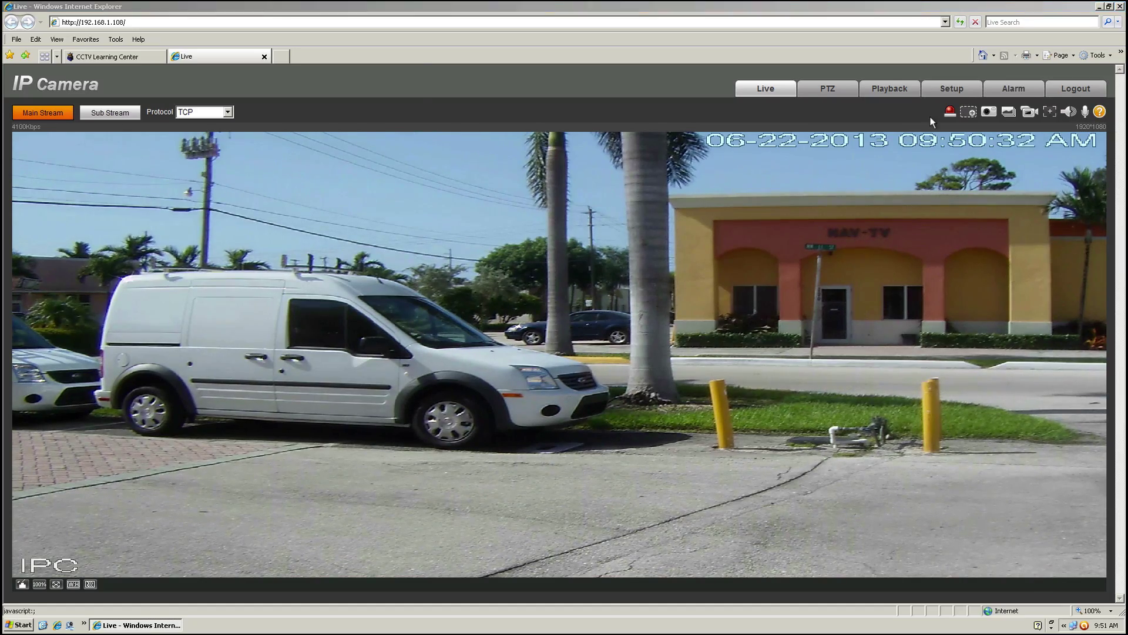
mouse_move(415, 111)
left_mouse_down()
mouse_move(414, 259)
mouse_move(413, 102)
left_mouse_up()
left_click_drag(421, 399, 630, 578)
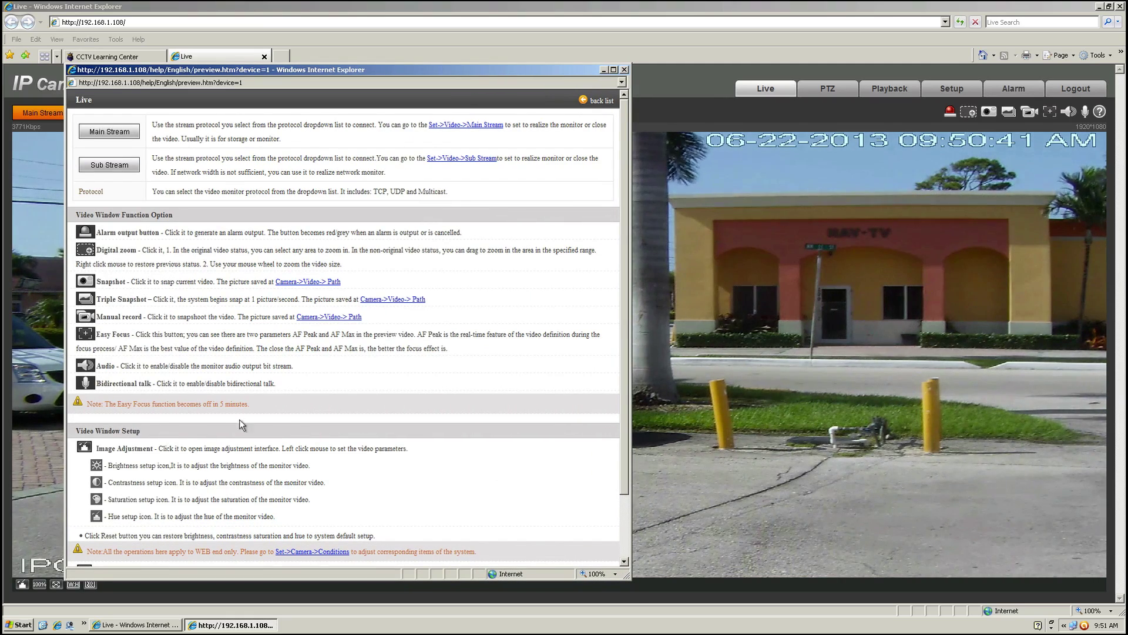
scroll(264, 388, "down", 2)
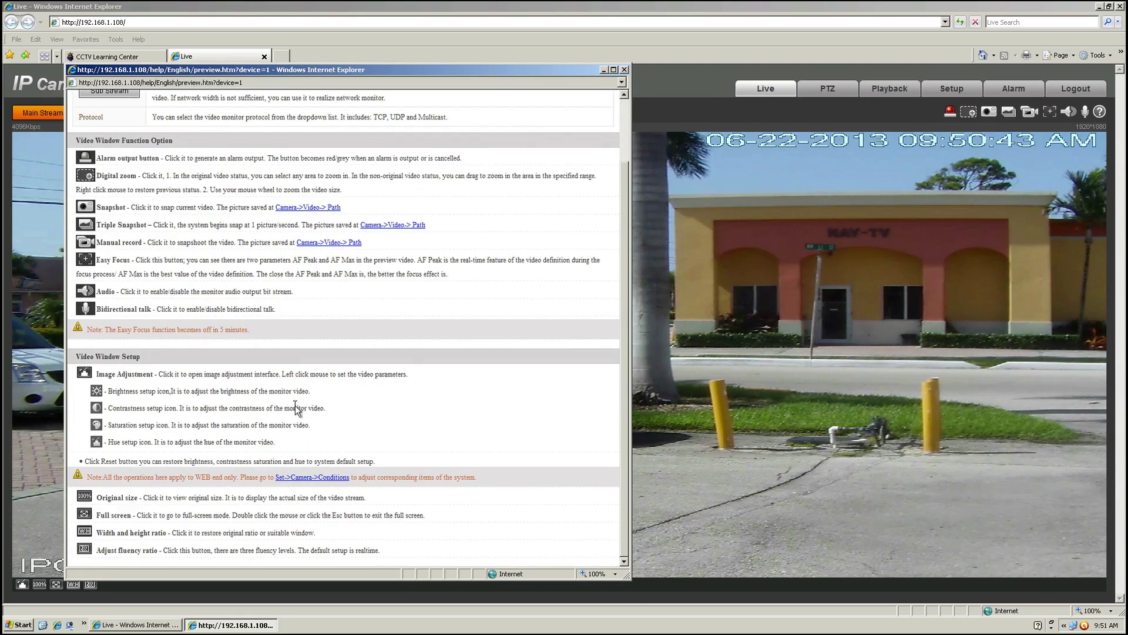
scroll(464, 318, "up", 2)
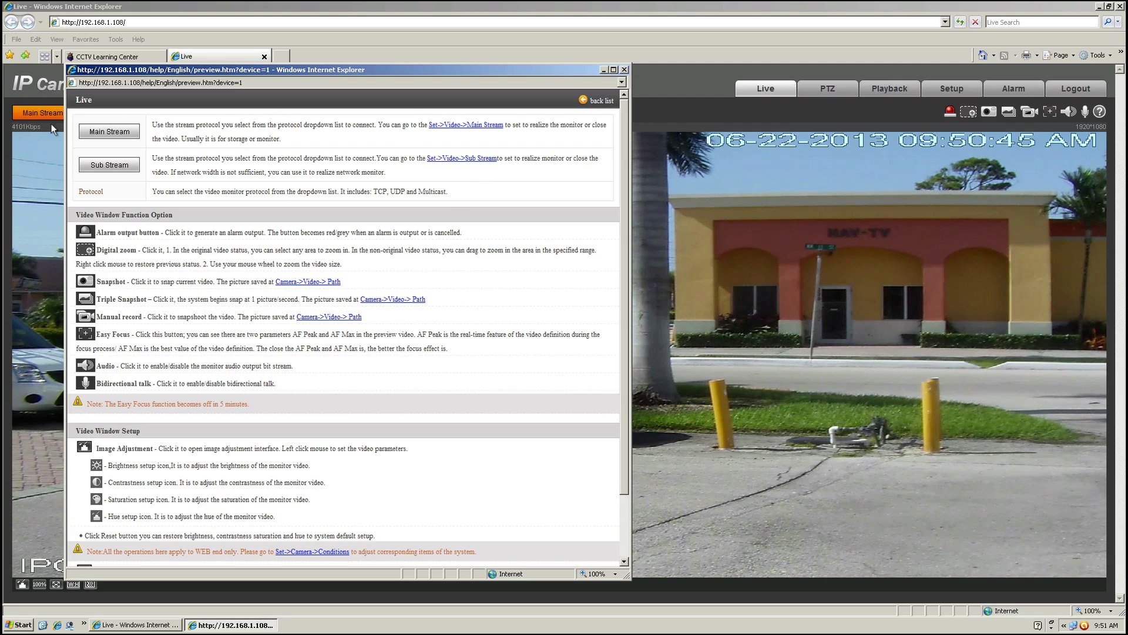
Step: Read the Main Stream video settings help, then close help and show the PTZ page
left_click(453, 126)
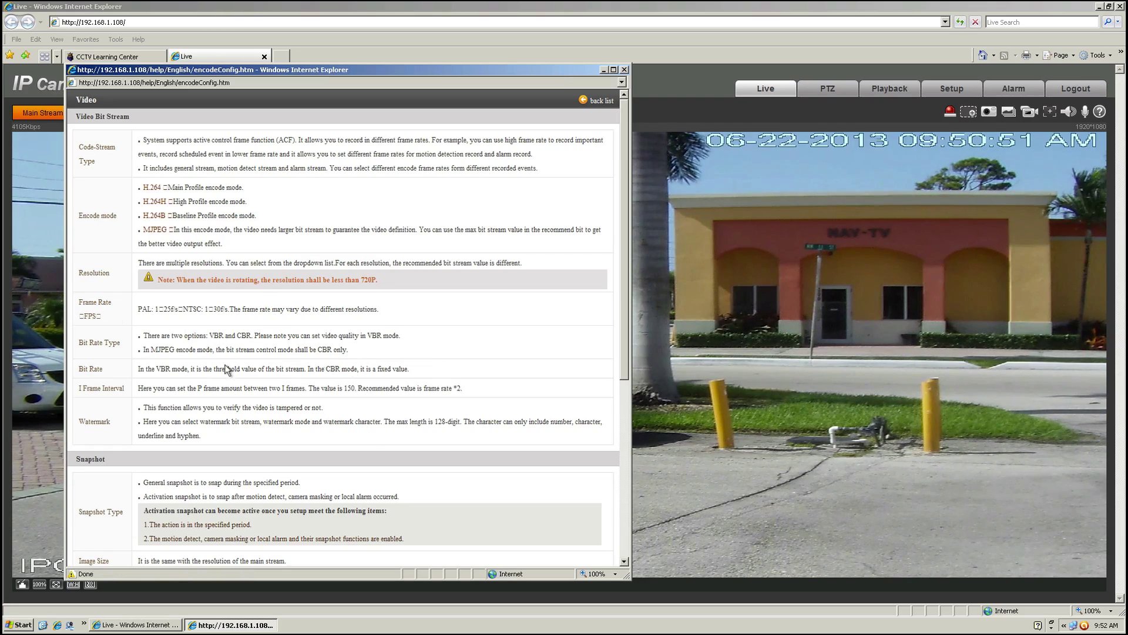
left_click(624, 70)
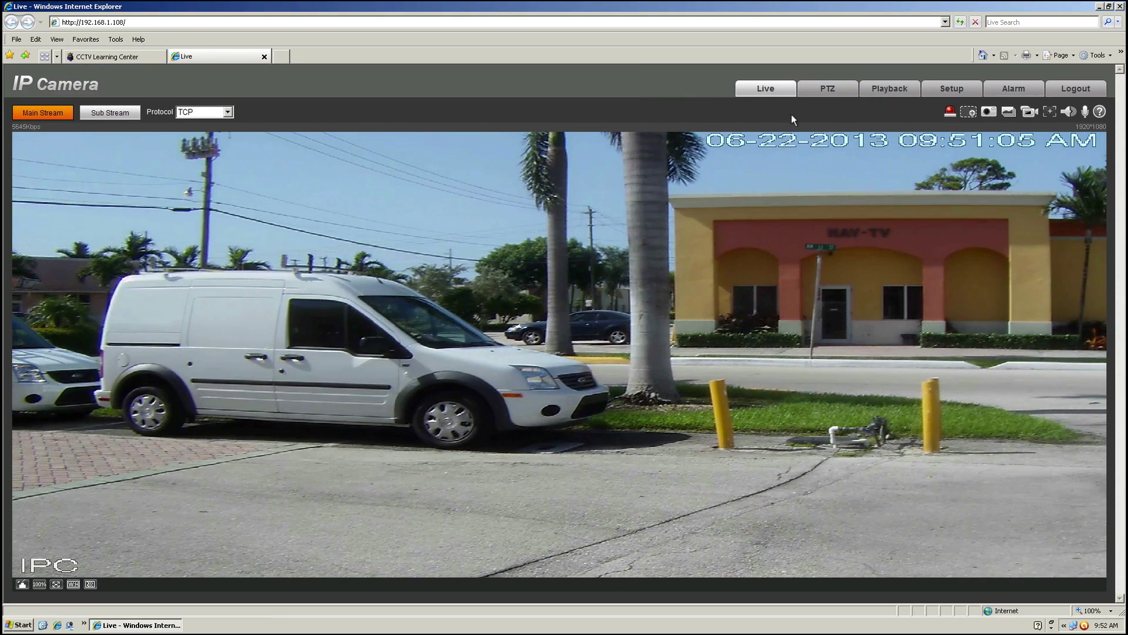
left_click(820, 91)
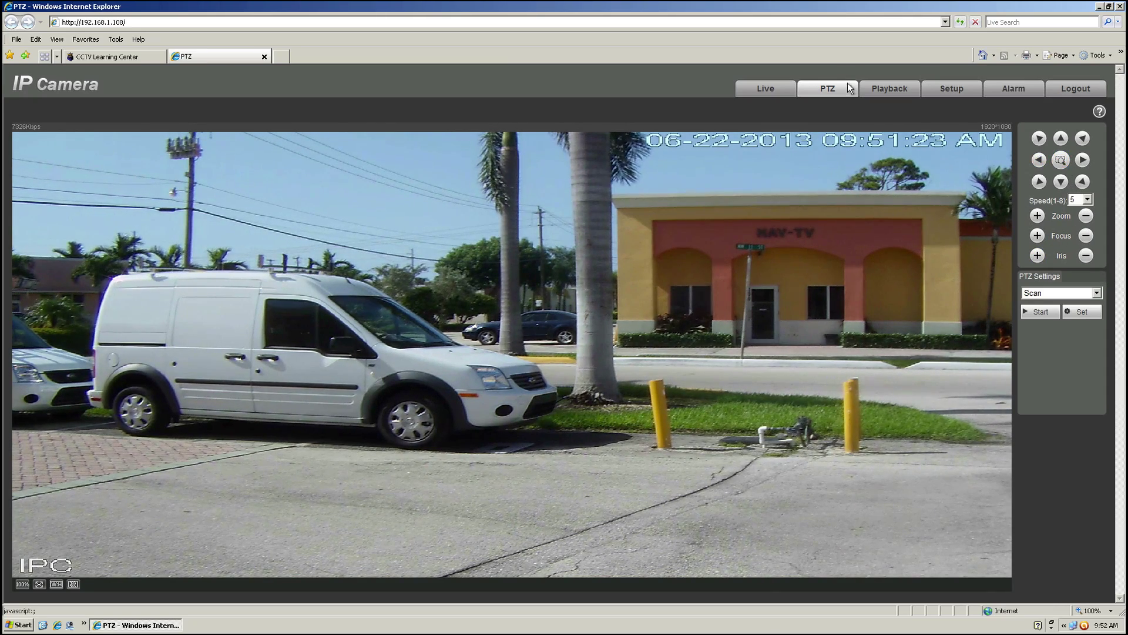
Step: Show the Playback page with the June 22, 2013 calendar and timeline
left_click(886, 90)
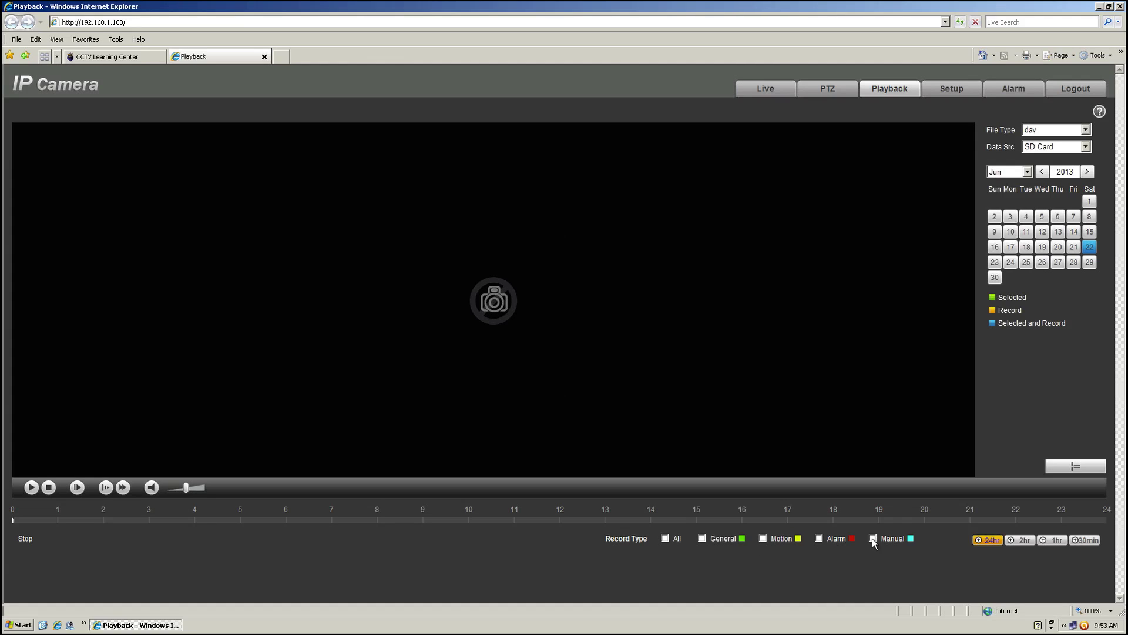
Step: Show motion recordings on the timeline and try the 1-hour, 2-hour and 24-hour spans
left_click(763, 539)
left_click(1021, 539)
left_click(1057, 540)
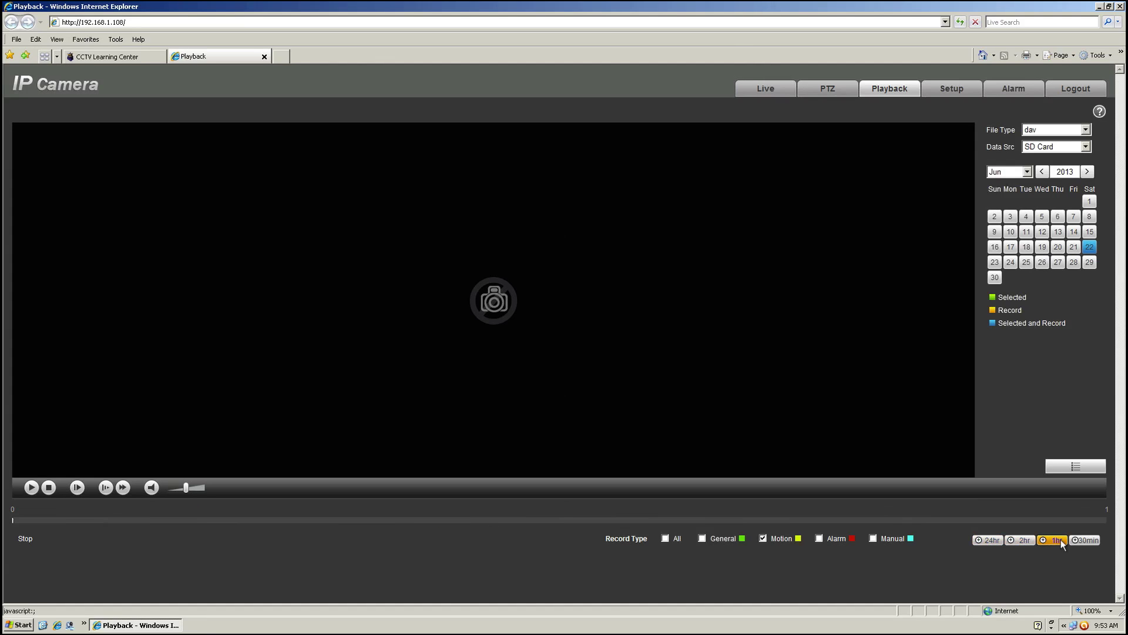
left_click(987, 540)
left_click(1016, 540)
left_click(1046, 538)
left_click(989, 540)
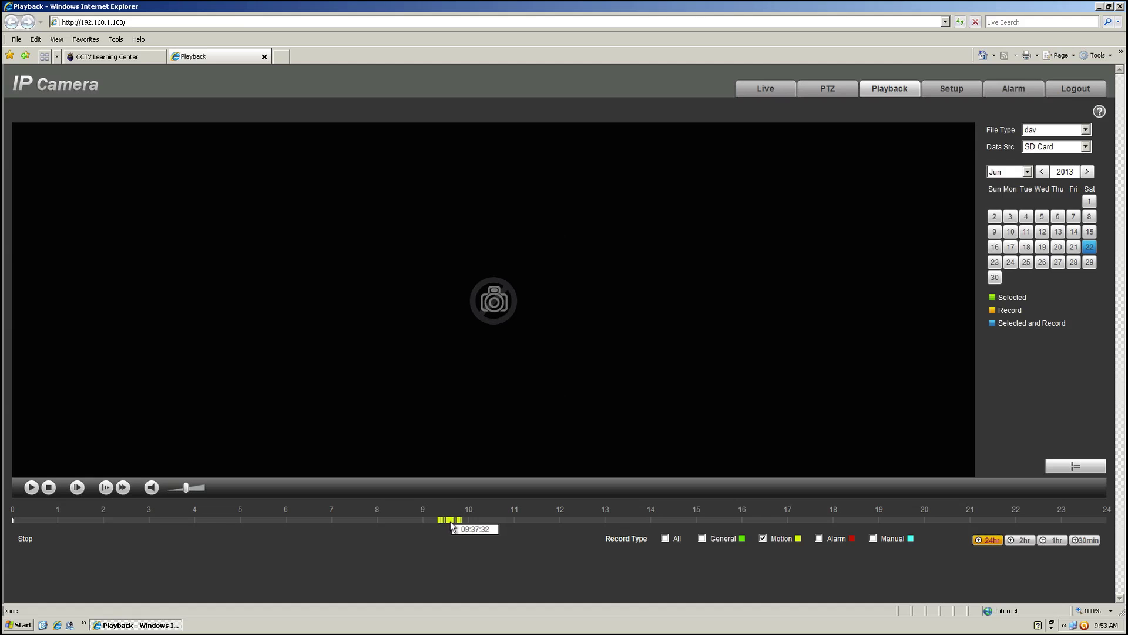
Step: Play the motion recording near 09:40, jumping to 09:48, 09:34 and 09:23
left_click(451, 521)
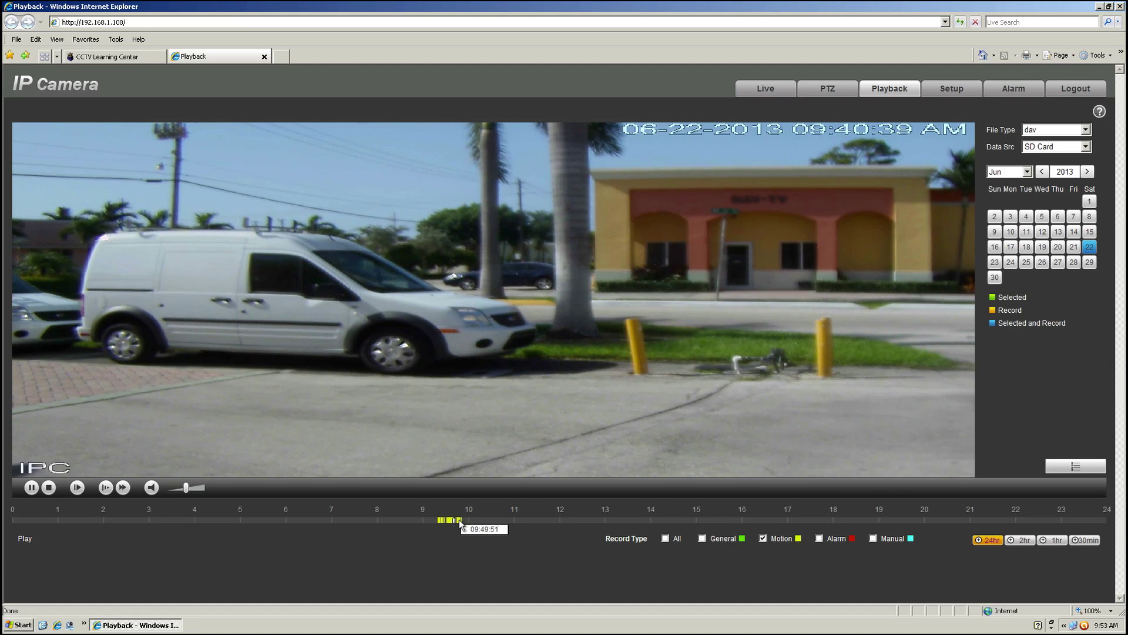
left_click(459, 521)
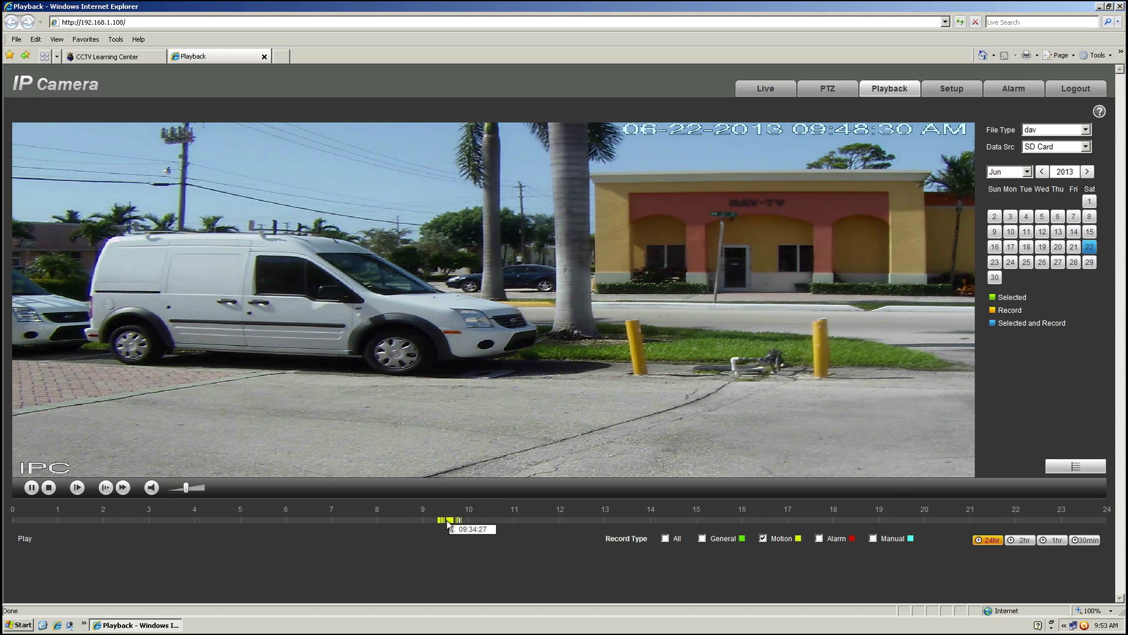
left_click(442, 521)
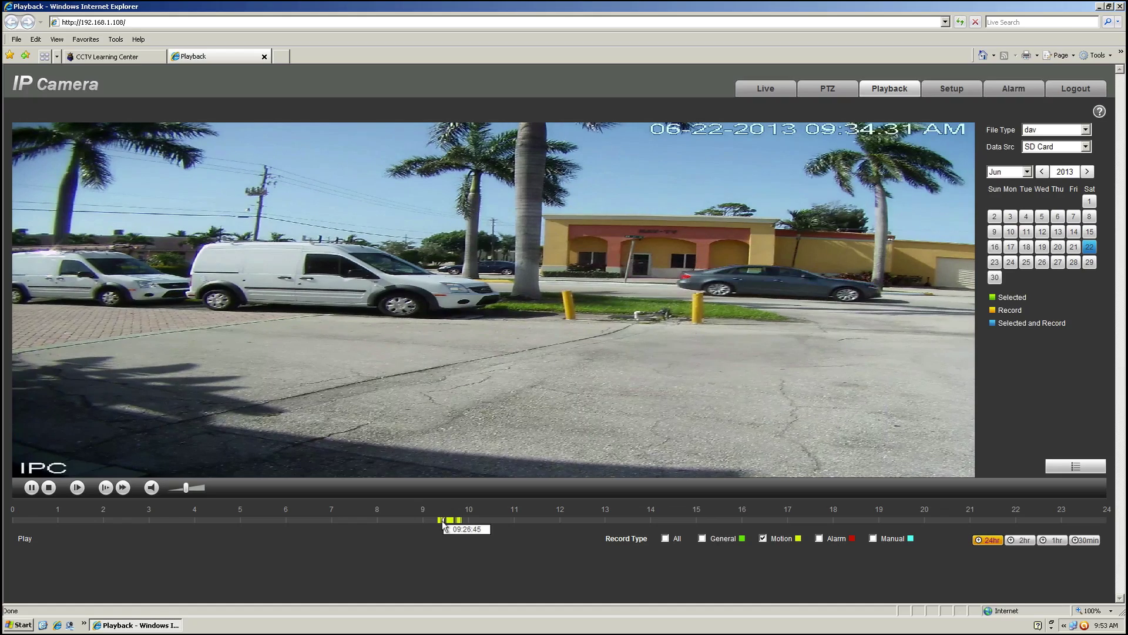
left_click(441, 521)
left_click(441, 521)
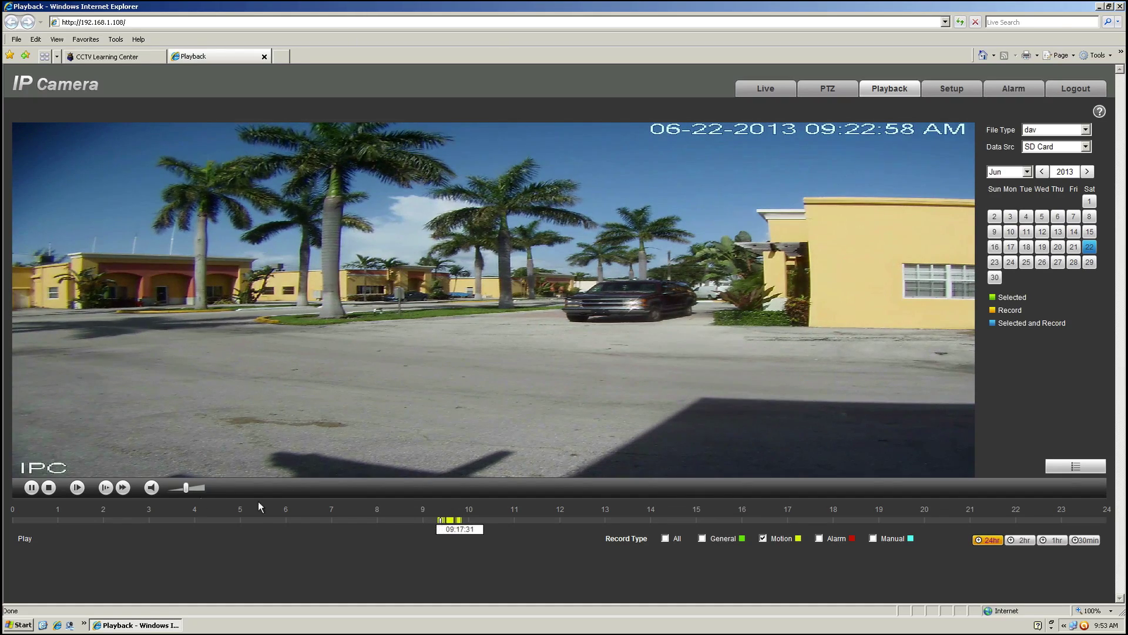
Step: Mute the playback sound and pause, resume, then pause the recording
left_click(153, 489)
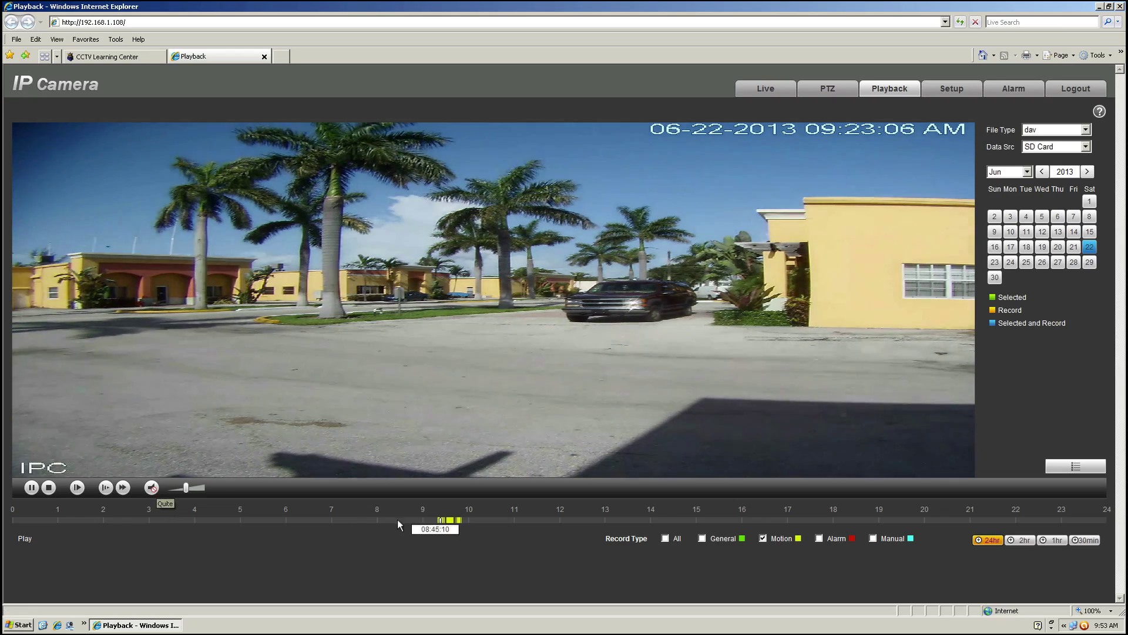
left_click(31, 487)
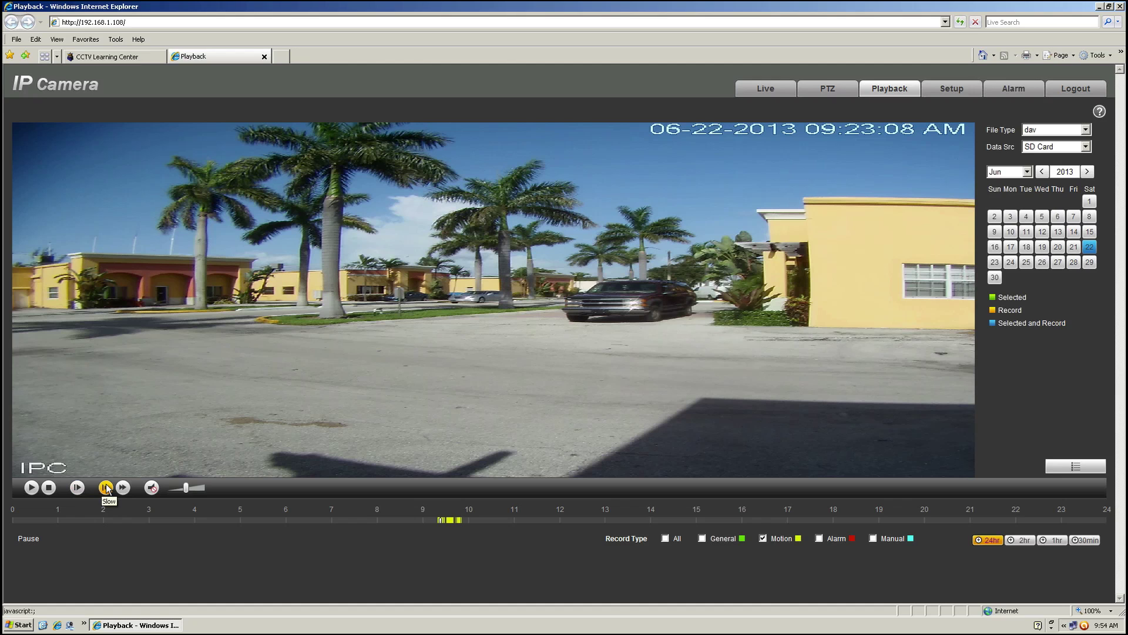
left_click(33, 487)
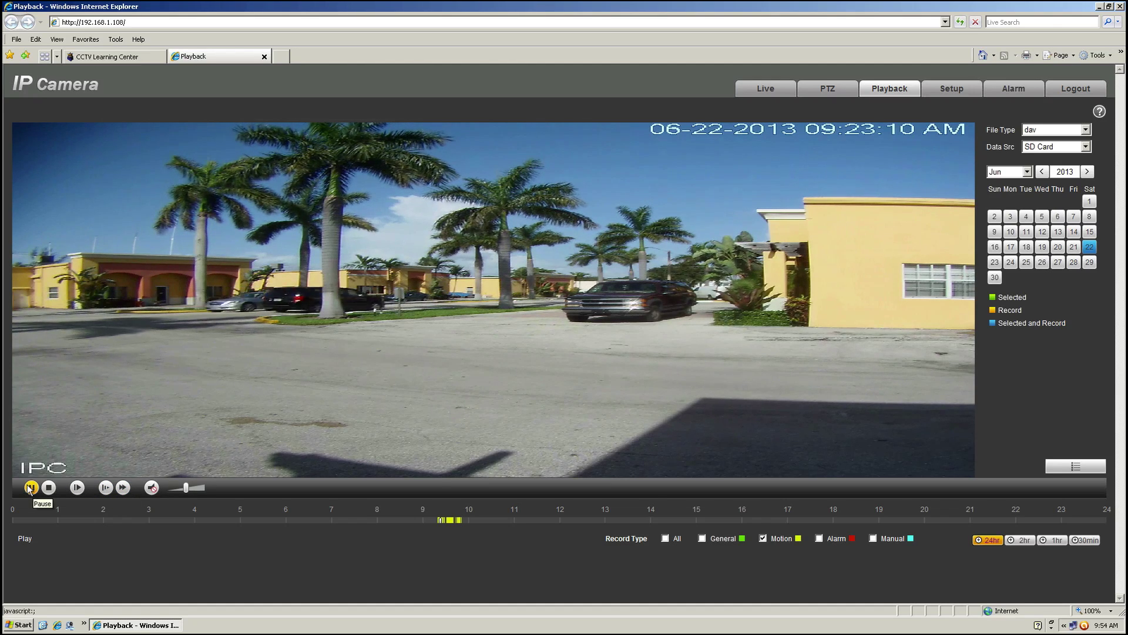
left_click(31, 488)
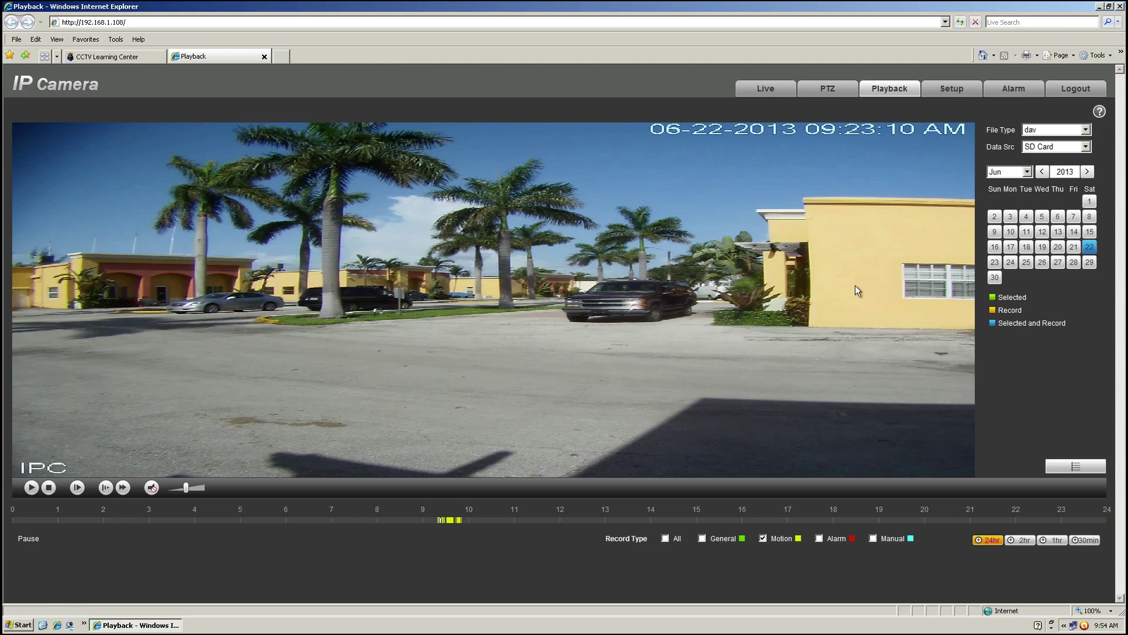
Step: Set File Type to dav and Data Src to SD Card, then go to Setup
left_click(1038, 131)
left_click(1034, 147)
left_click(1085, 146)
left_click(1038, 159)
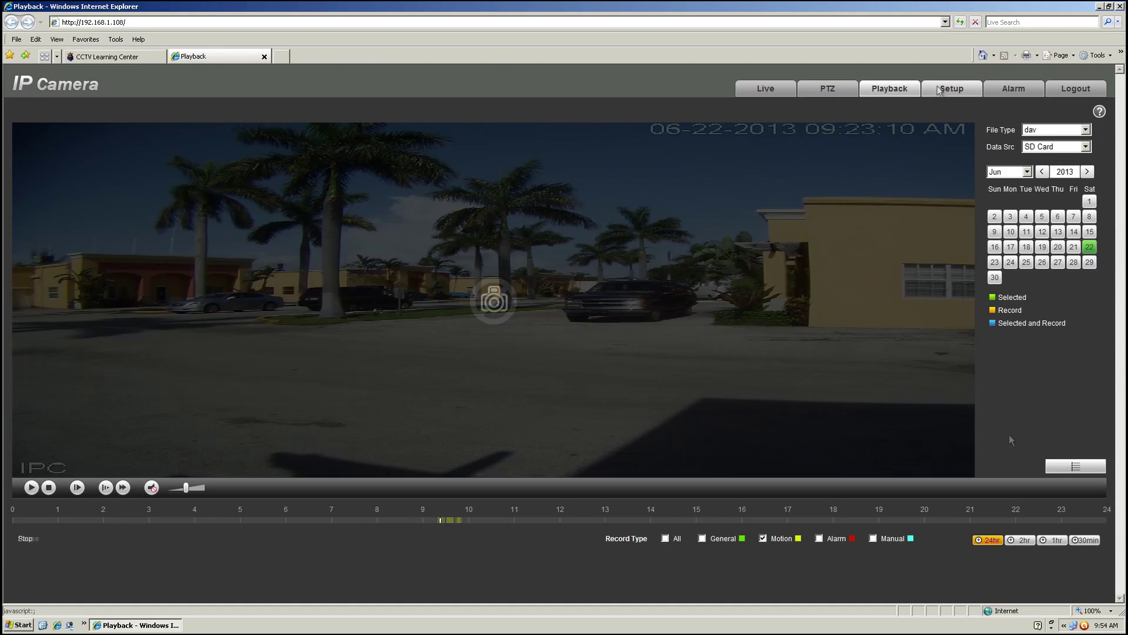
left_click(950, 88)
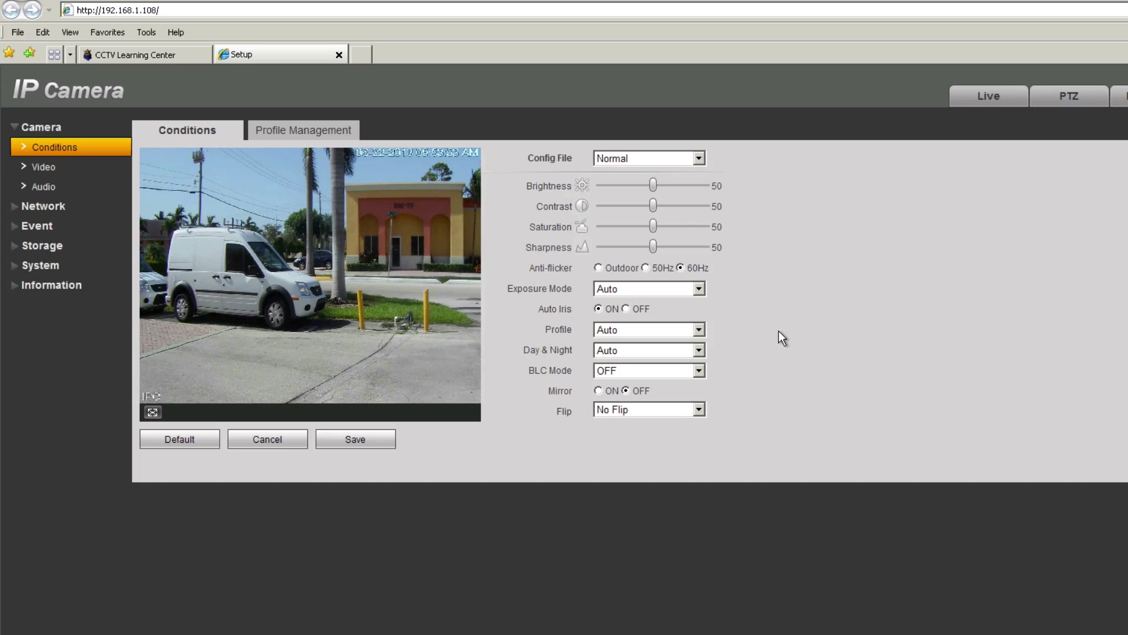
left_click(698, 289)
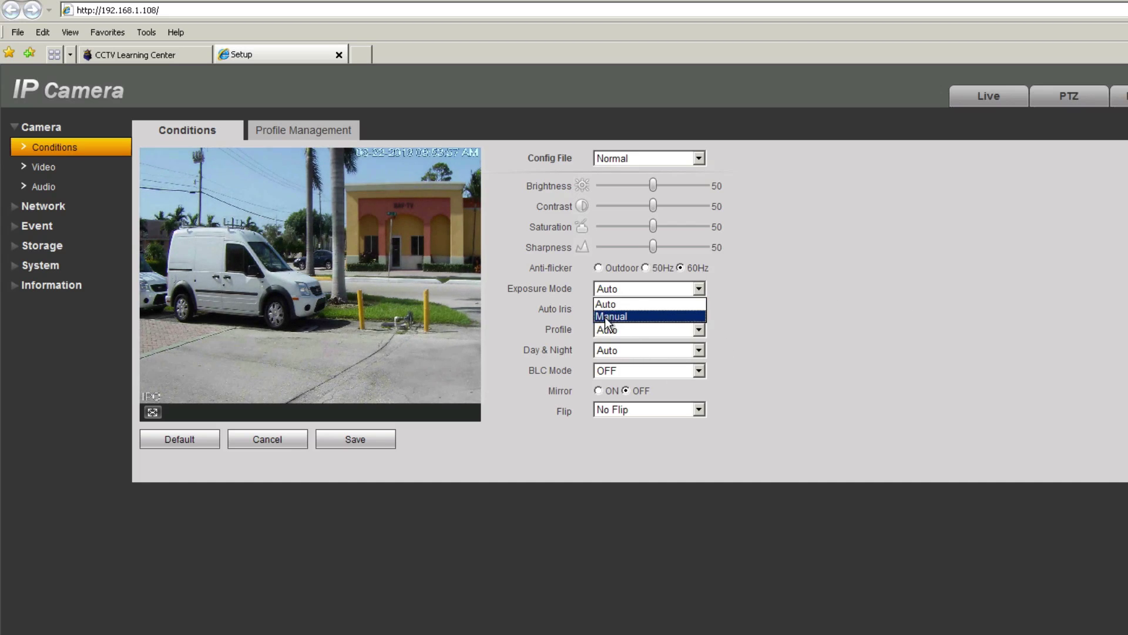
left_click(606, 318)
left_click(698, 309)
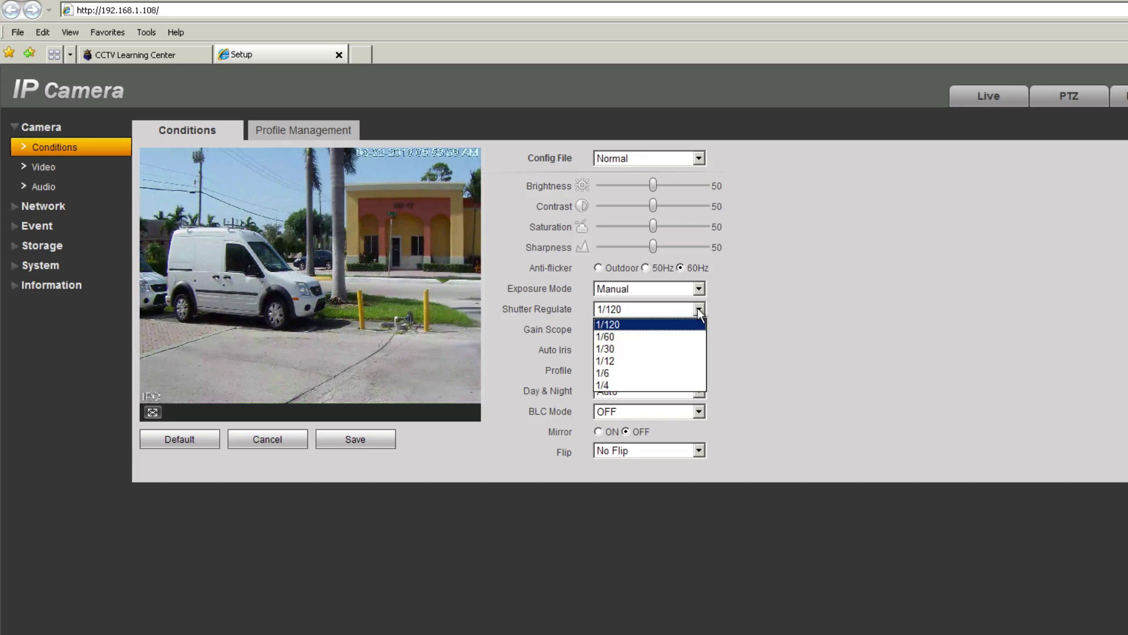
left_click(854, 335)
left_click(675, 291)
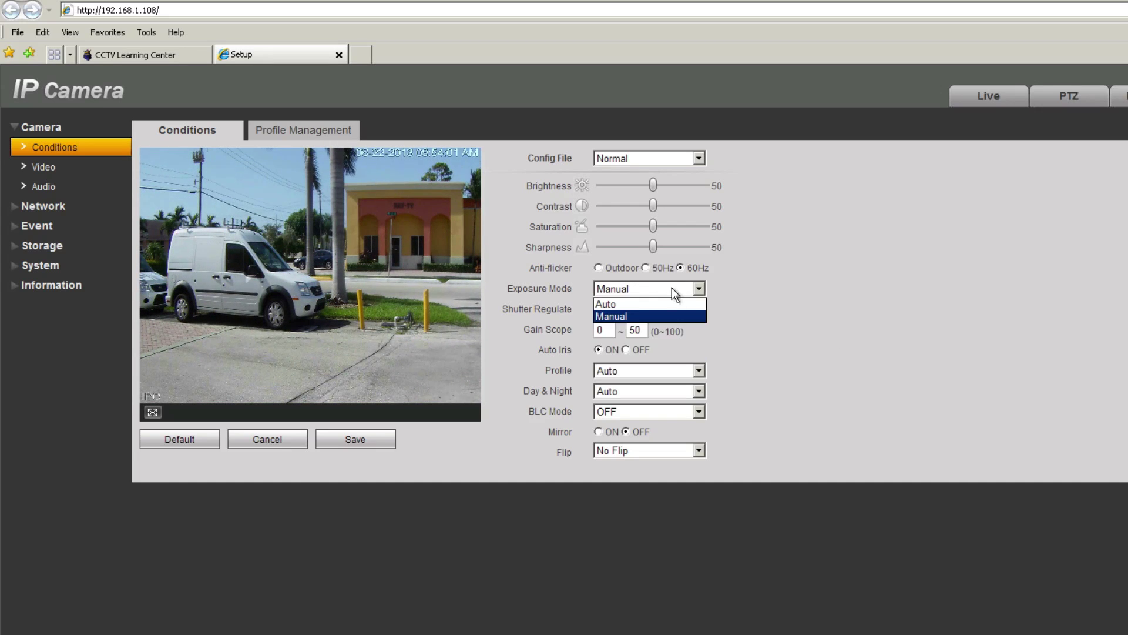
left_click(608, 304)
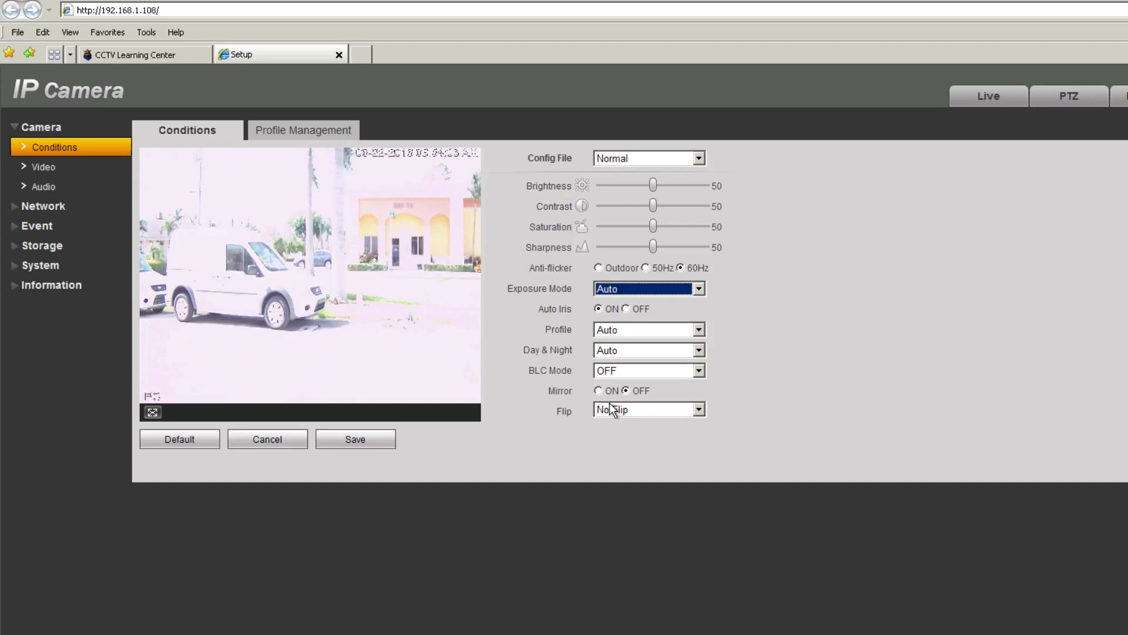
left_click(598, 390)
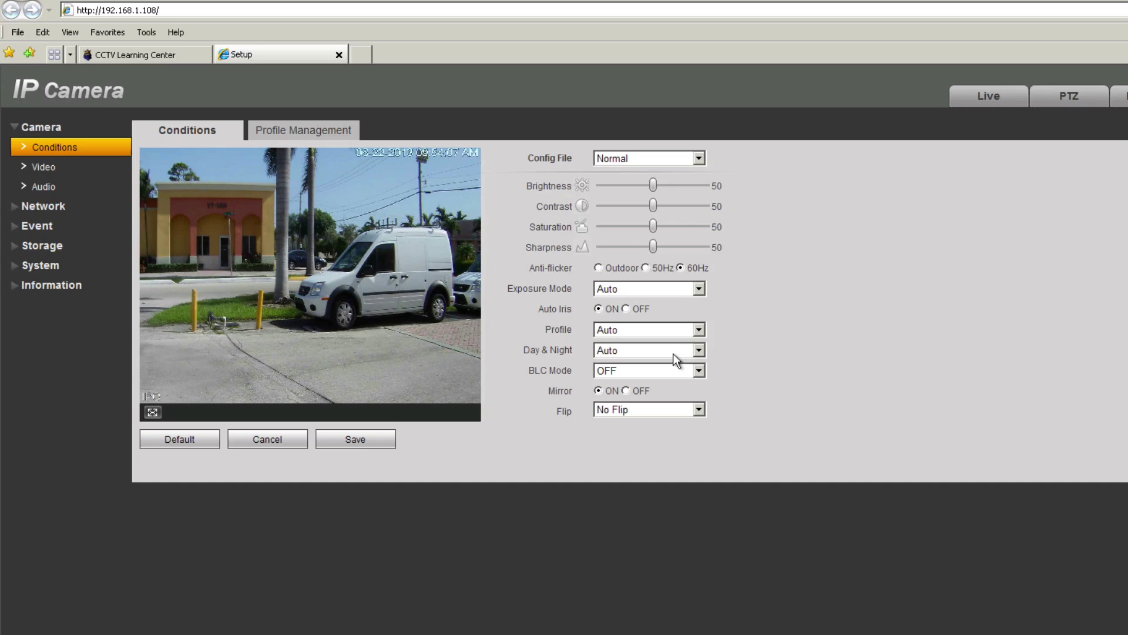
left_click(627, 390)
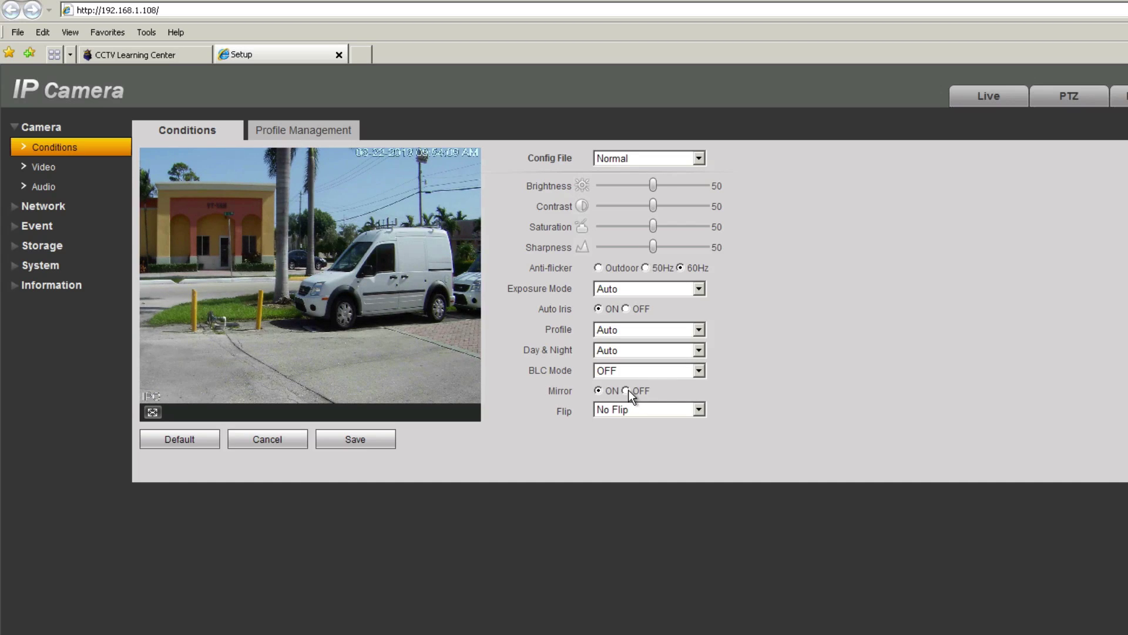
left_click(621, 408)
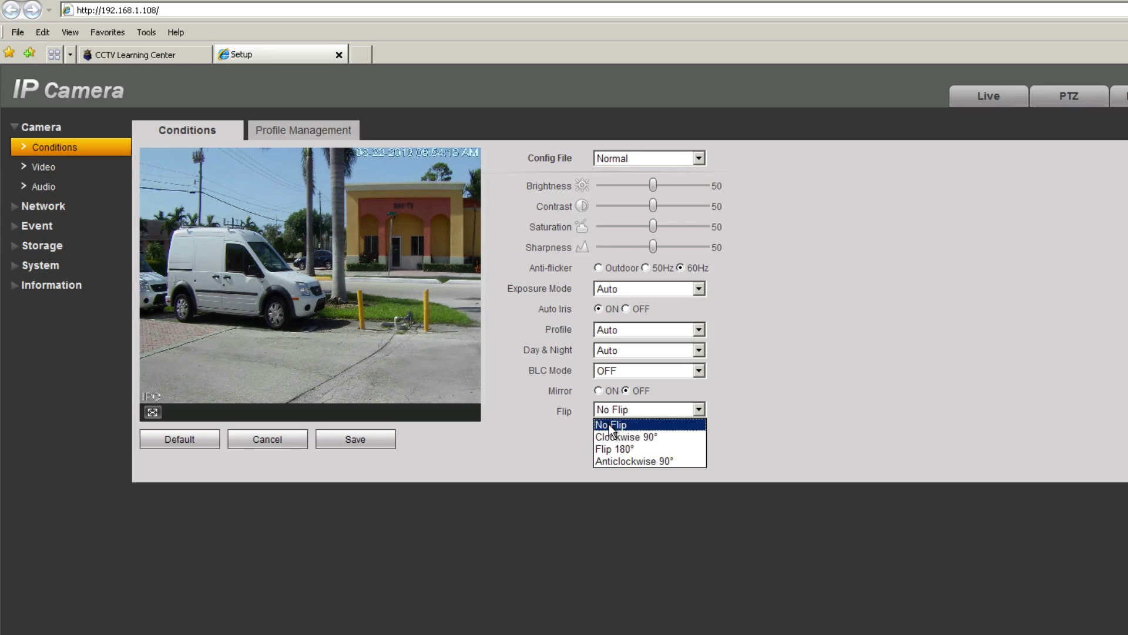
left_click(851, 419)
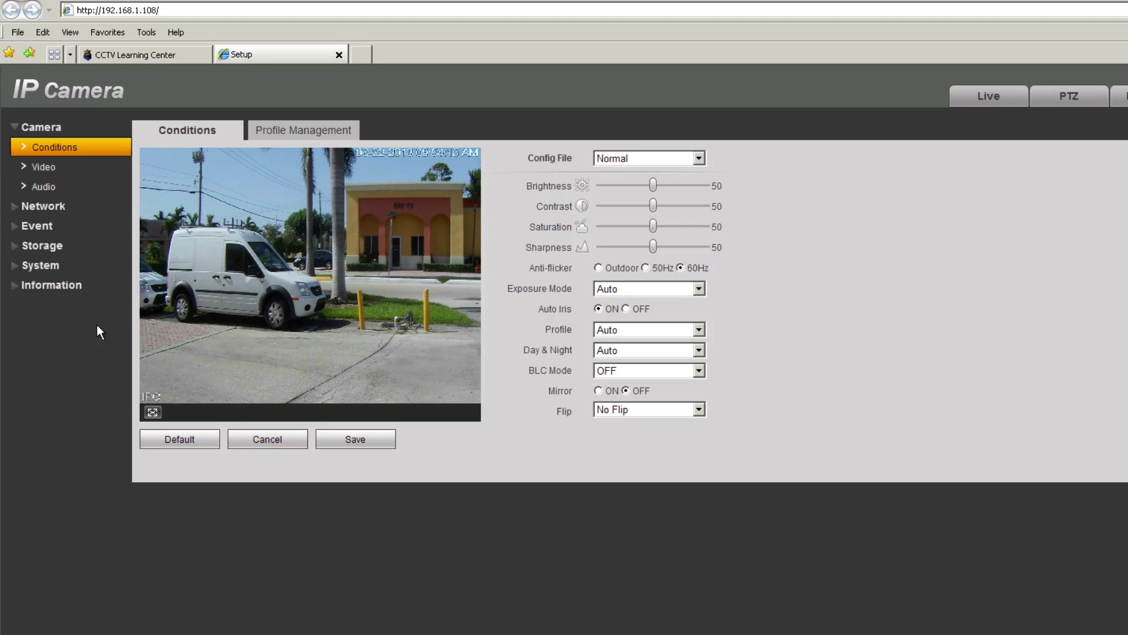
Step: Show the Profile Management options, then open the Video stream settings
left_click(310, 134)
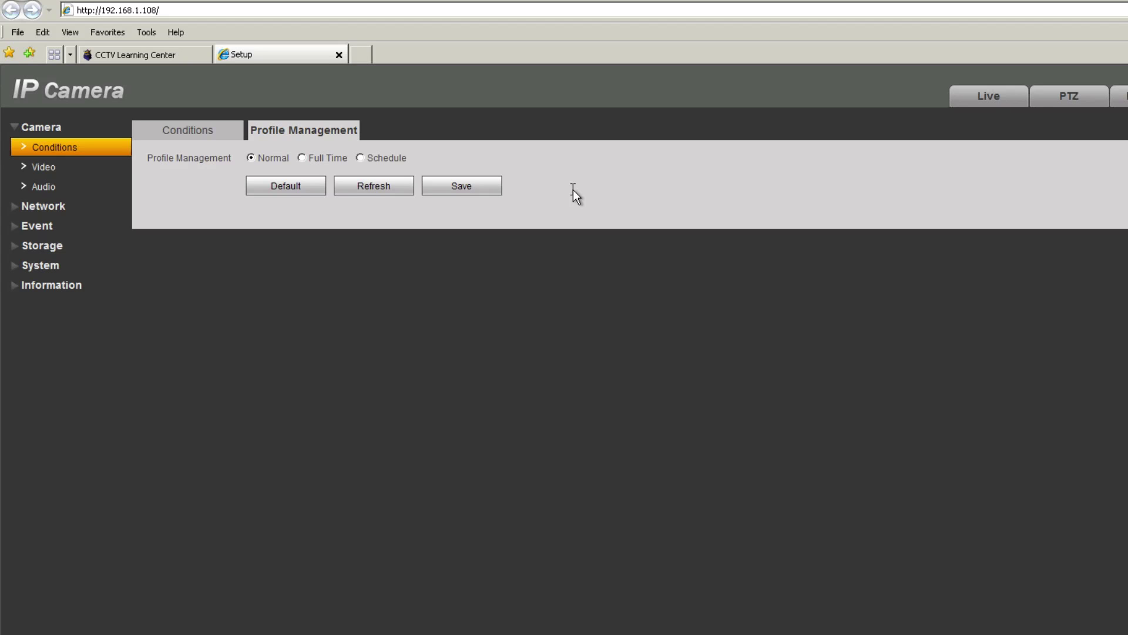
left_click(49, 166)
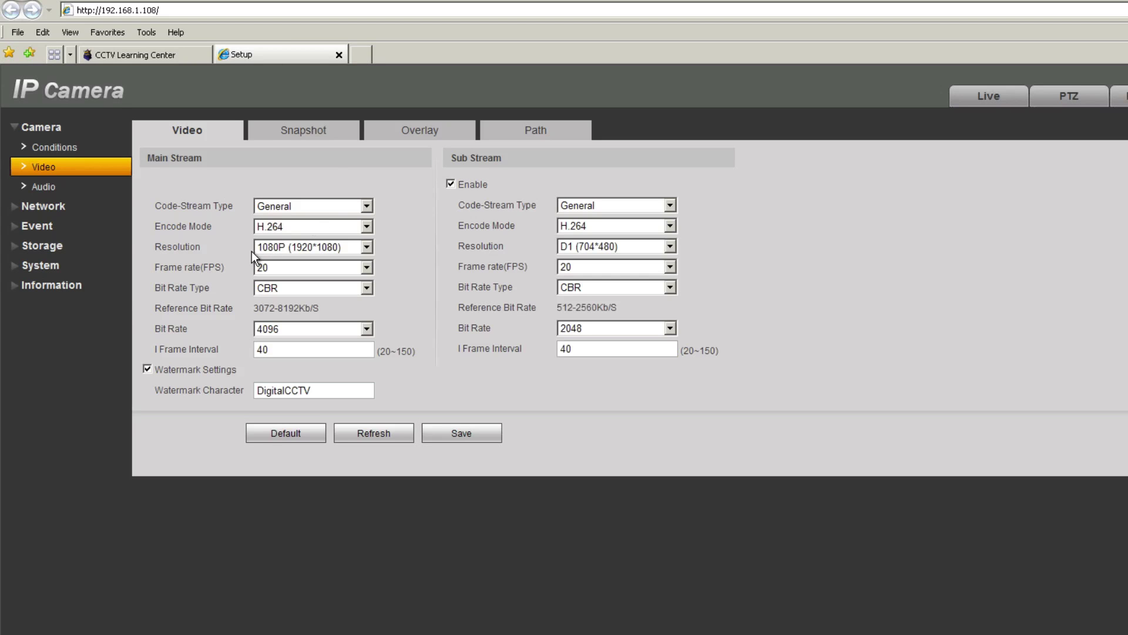
Step: Browse the main and sub stream resolution lists, leaving 1080P and D1 in place
left_click(367, 248)
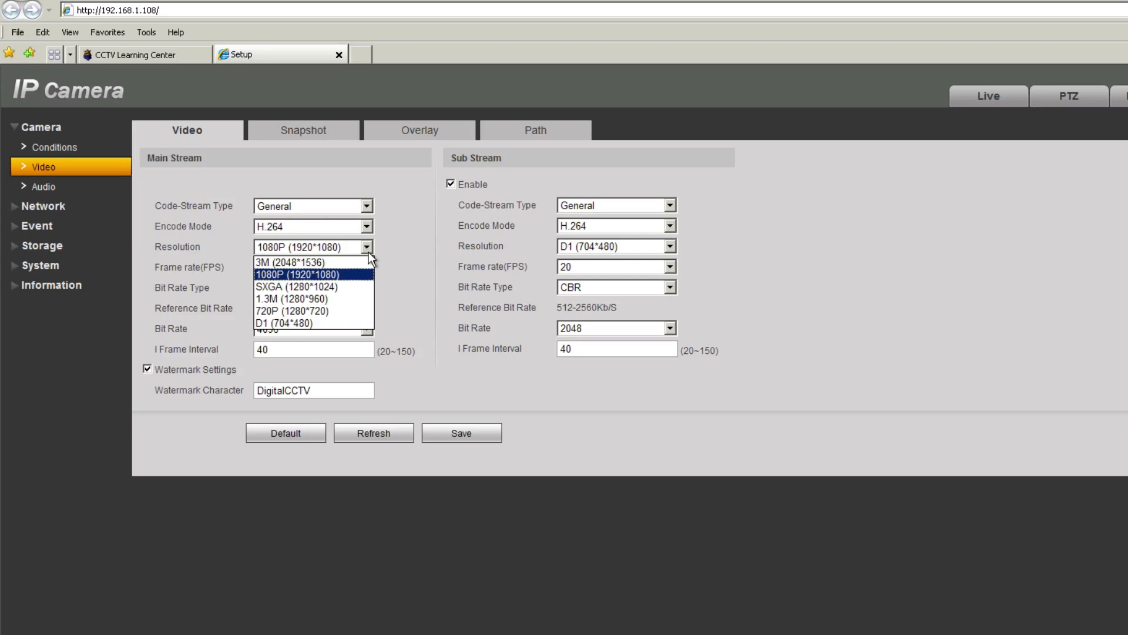
left_click(289, 263)
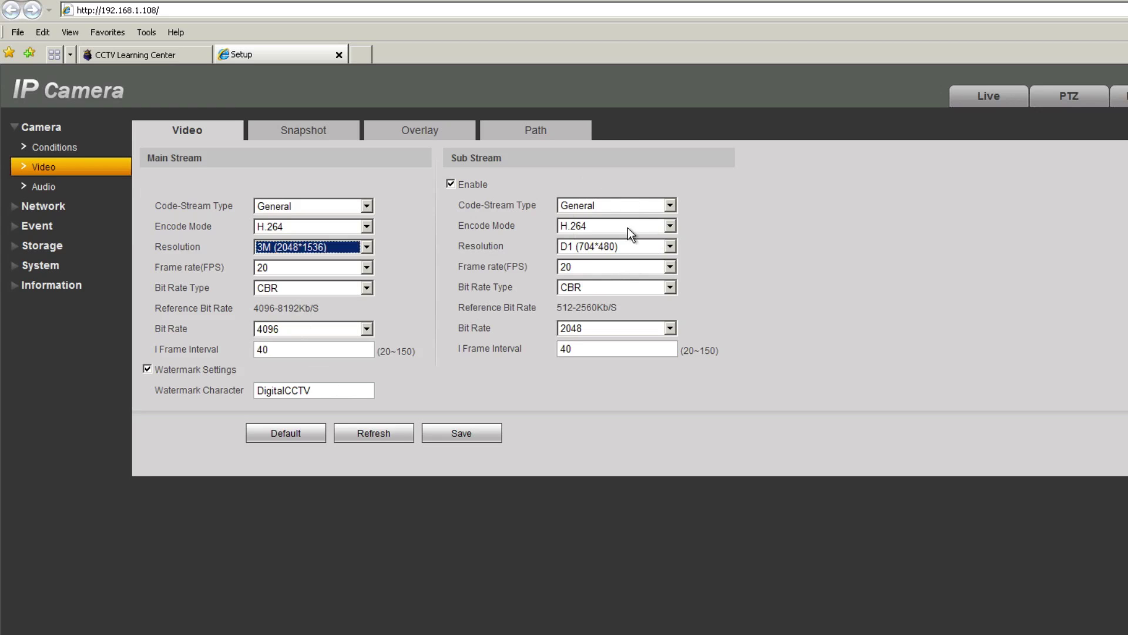
left_click(600, 248)
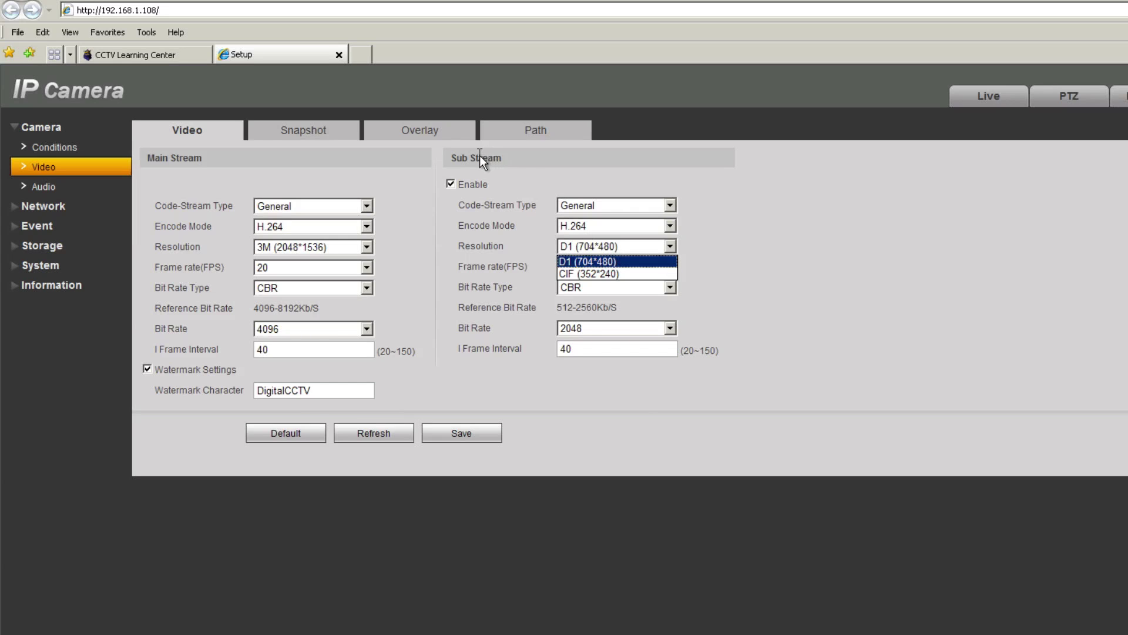
left_click(678, 385)
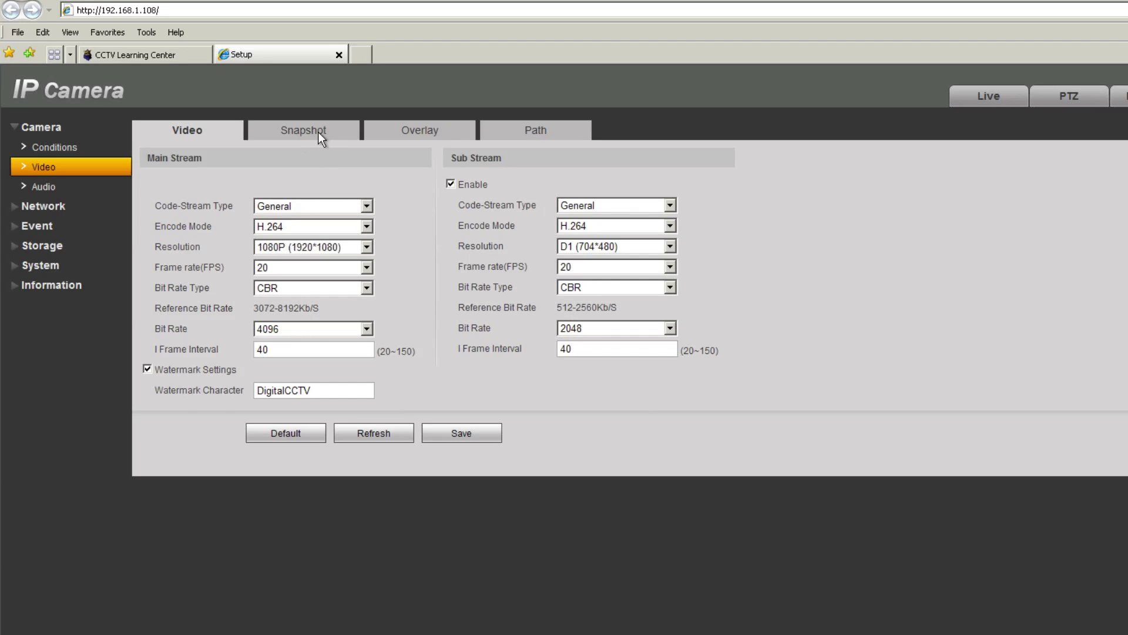
left_click(318, 132)
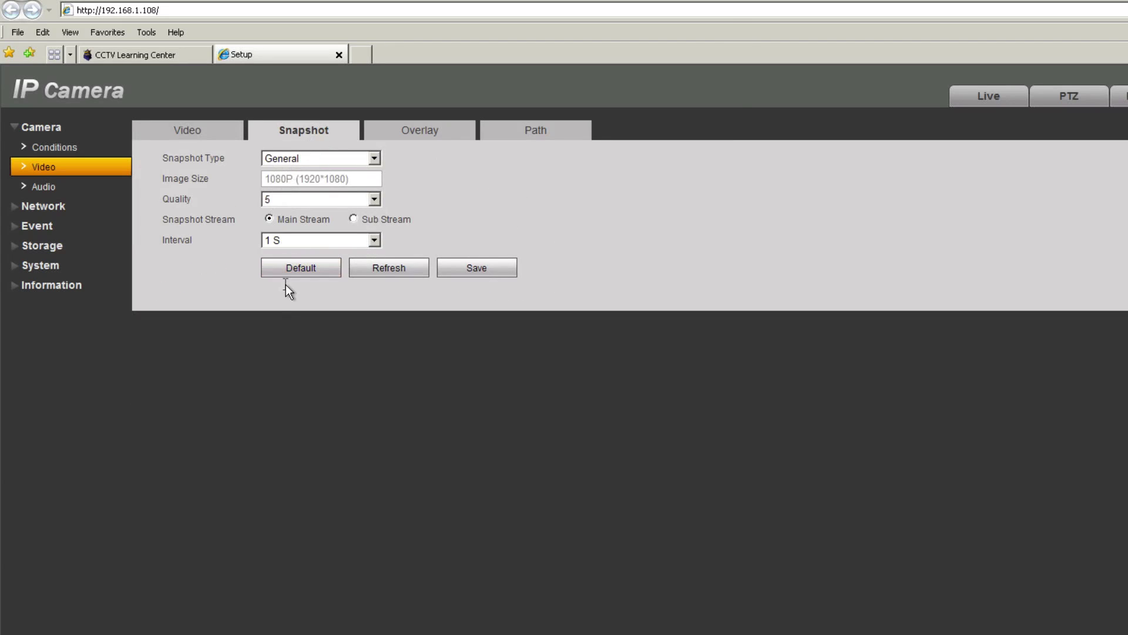
Step: Review the Overlay and Path tabs, selecting the RecordDownload record folder, then open Audio
left_click(422, 135)
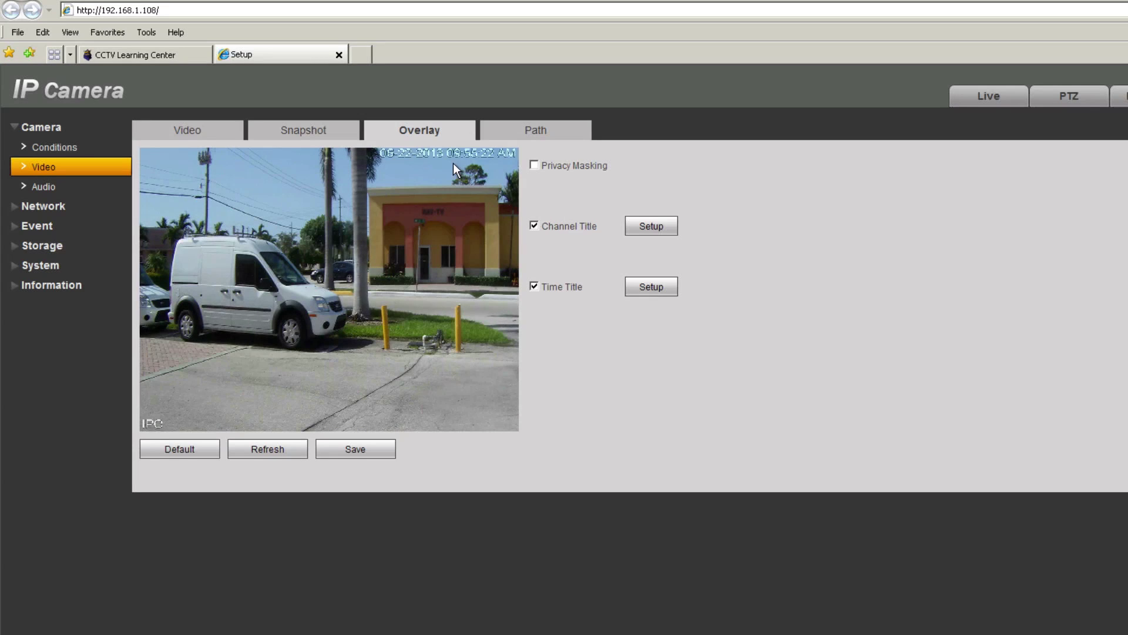
left_click(525, 132)
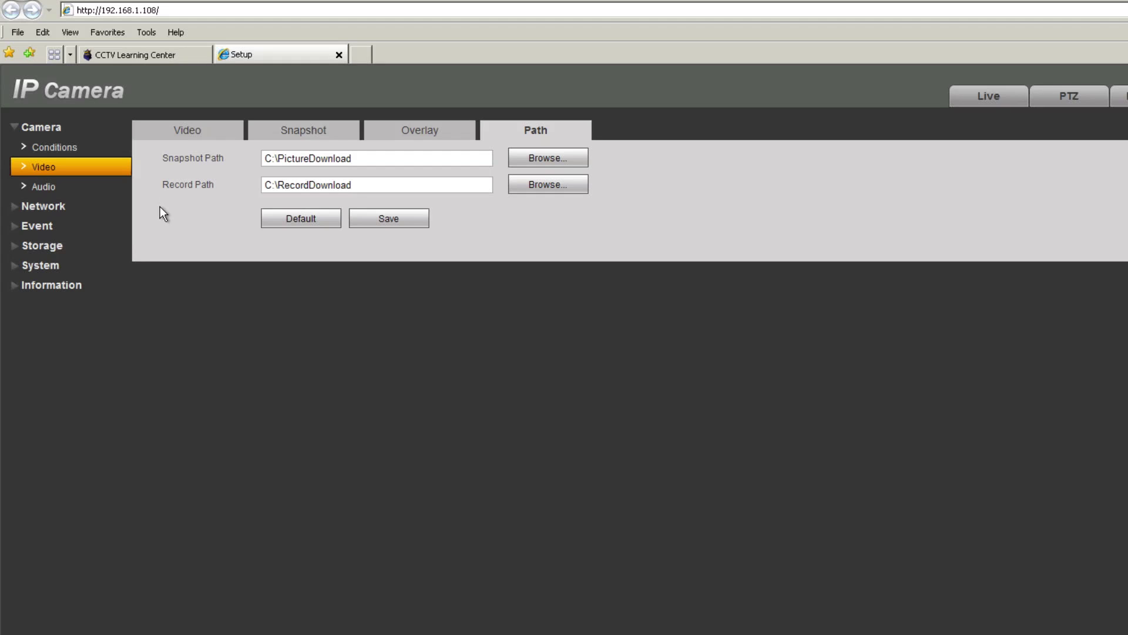
left_click_drag(385, 182, 278, 183)
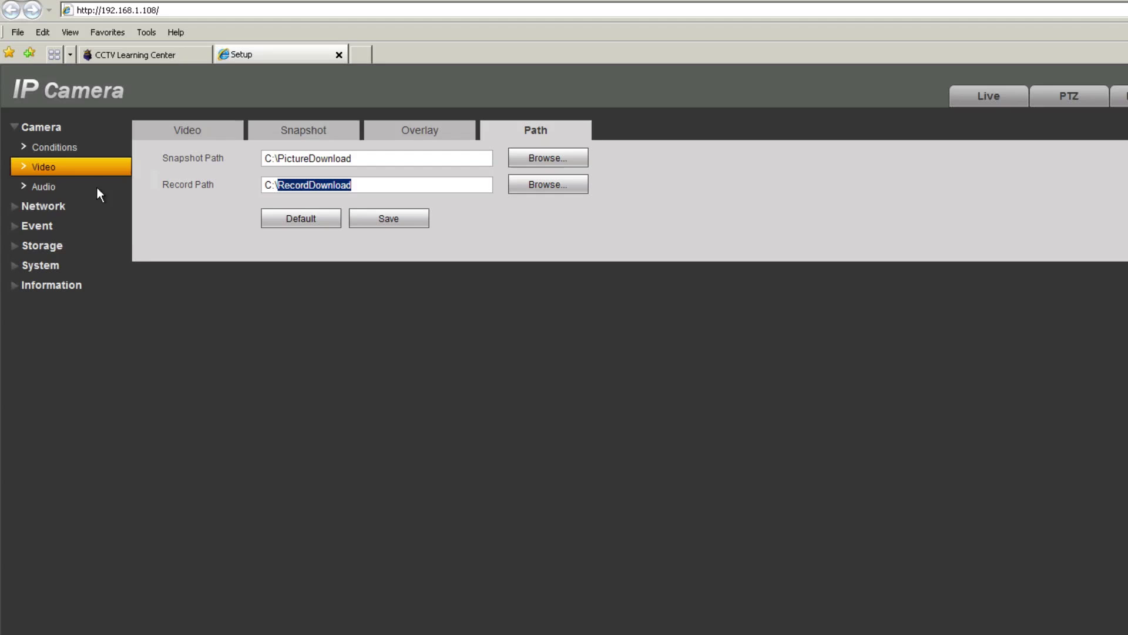
left_click(53, 189)
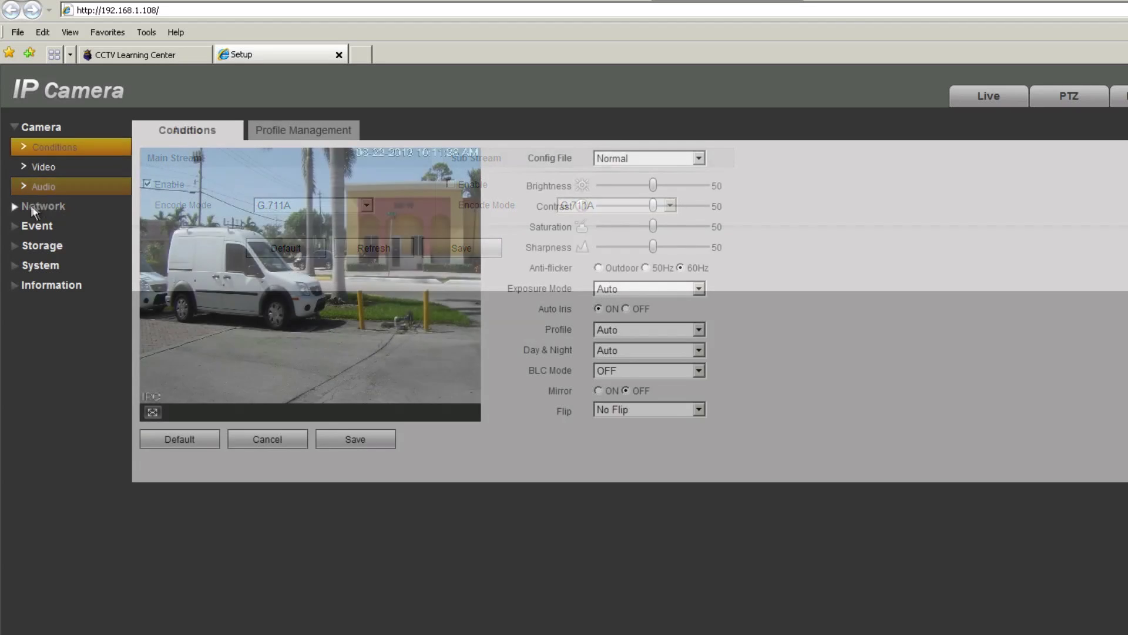
Step: Check TCP/IP keeping IPv4, and review Connection ports 37777 TCP and 37778 UDP
left_click(31, 206)
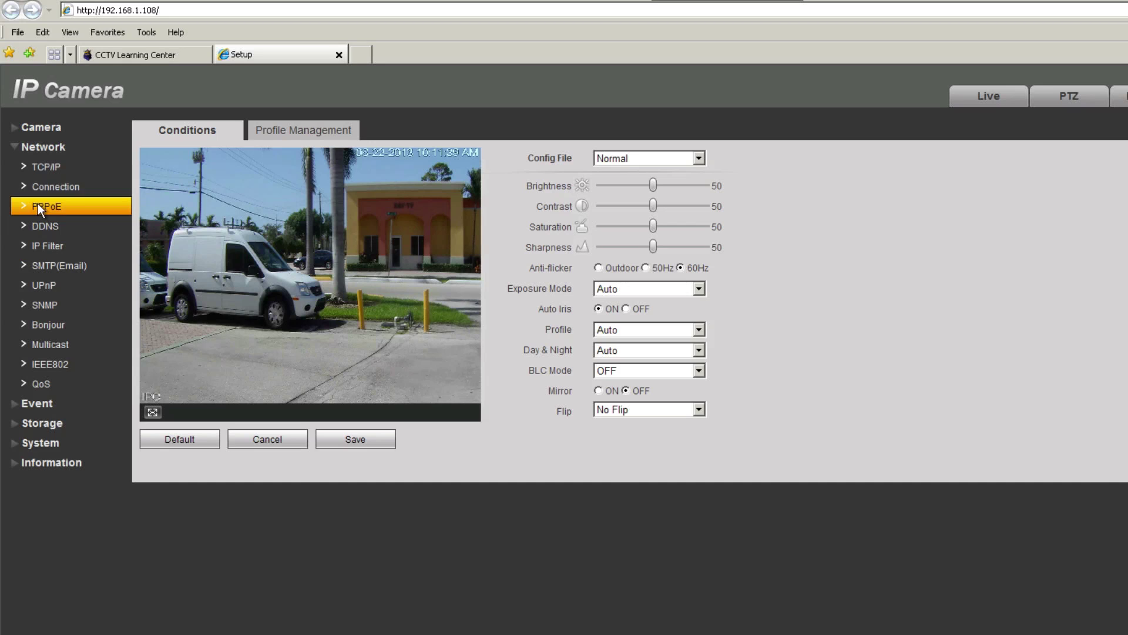
left_click(50, 167)
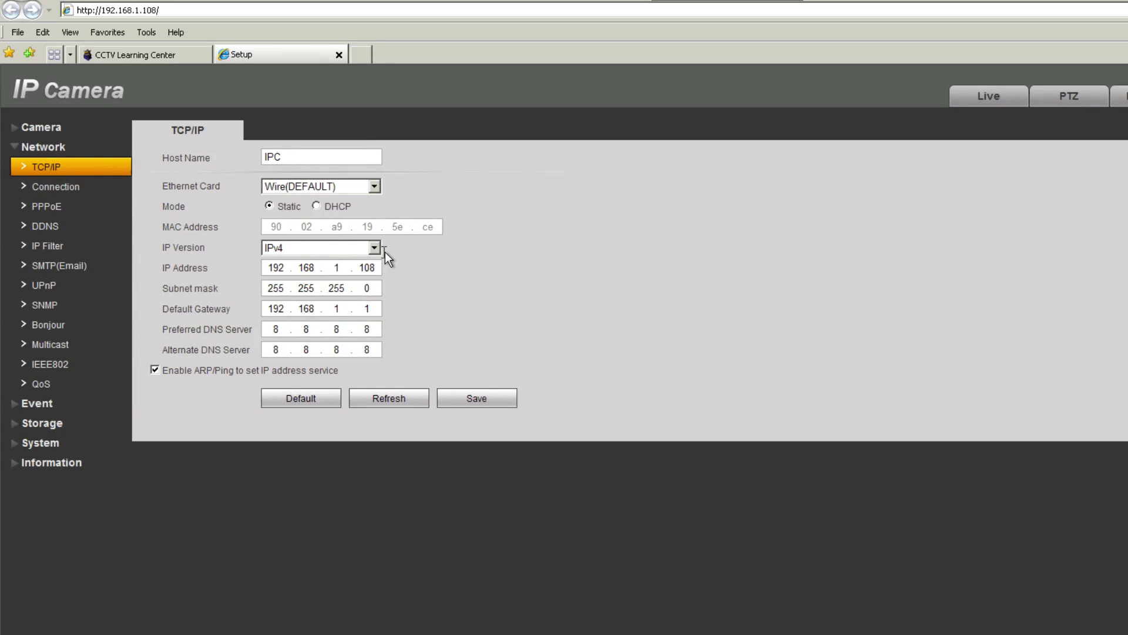
left_click(375, 250)
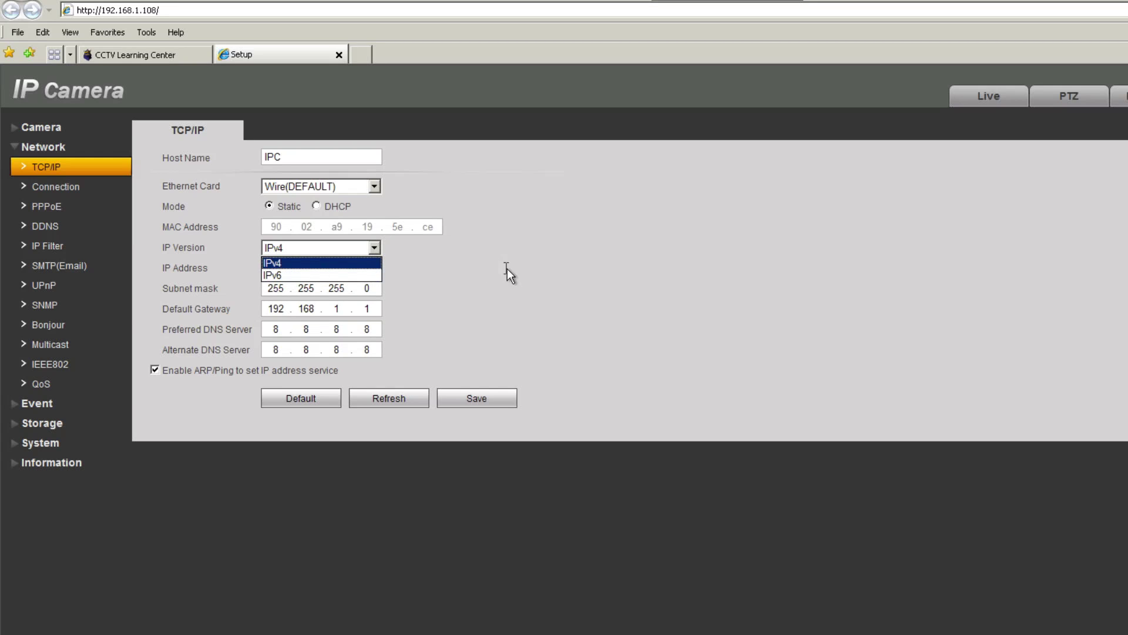
left_click(381, 264)
left_click(69, 189)
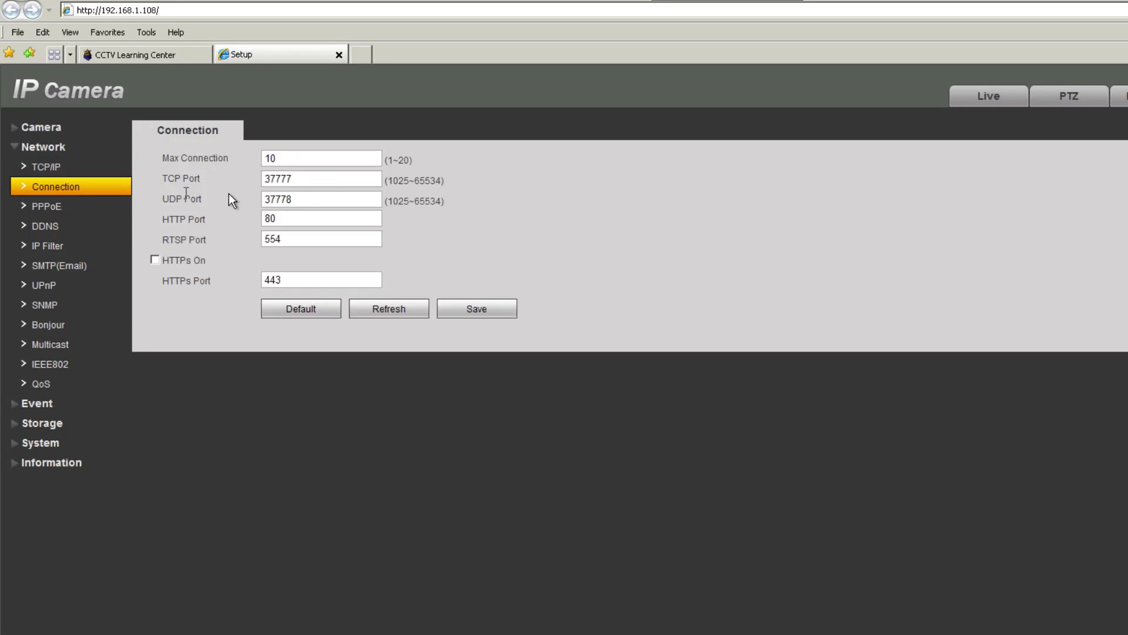
left_click_drag(297, 179, 179, 182)
left_click_drag(333, 202, 107, 210)
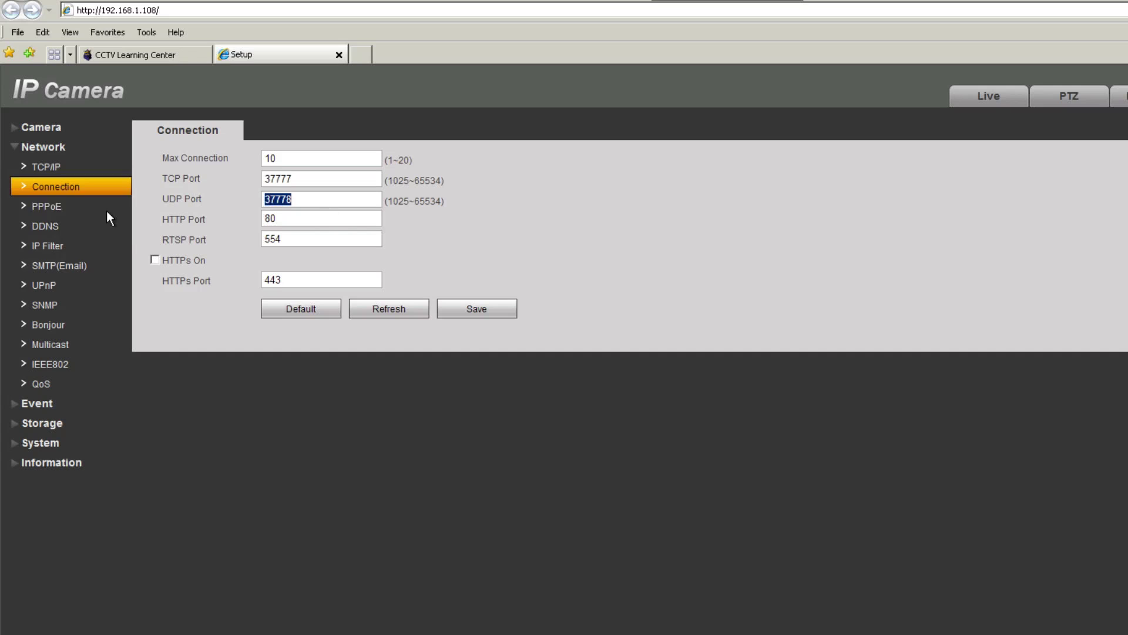
Step: Visit PPPoE, set the DDNS server type to Dyndns DDNS, and reach SMTP(Email)
left_click(53, 209)
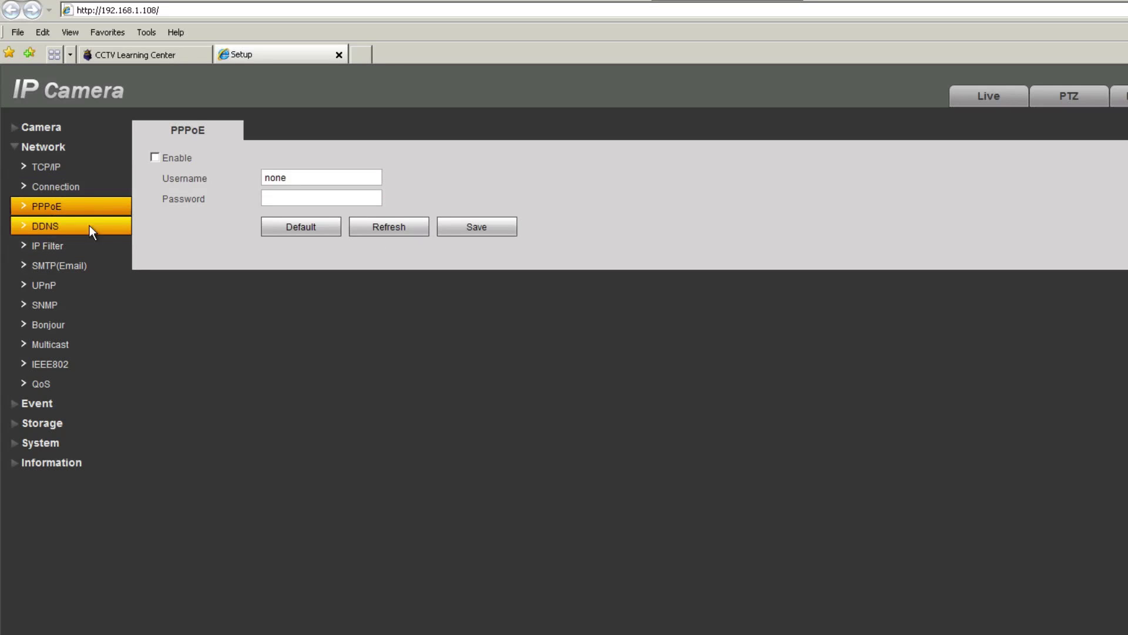
left_click(39, 225)
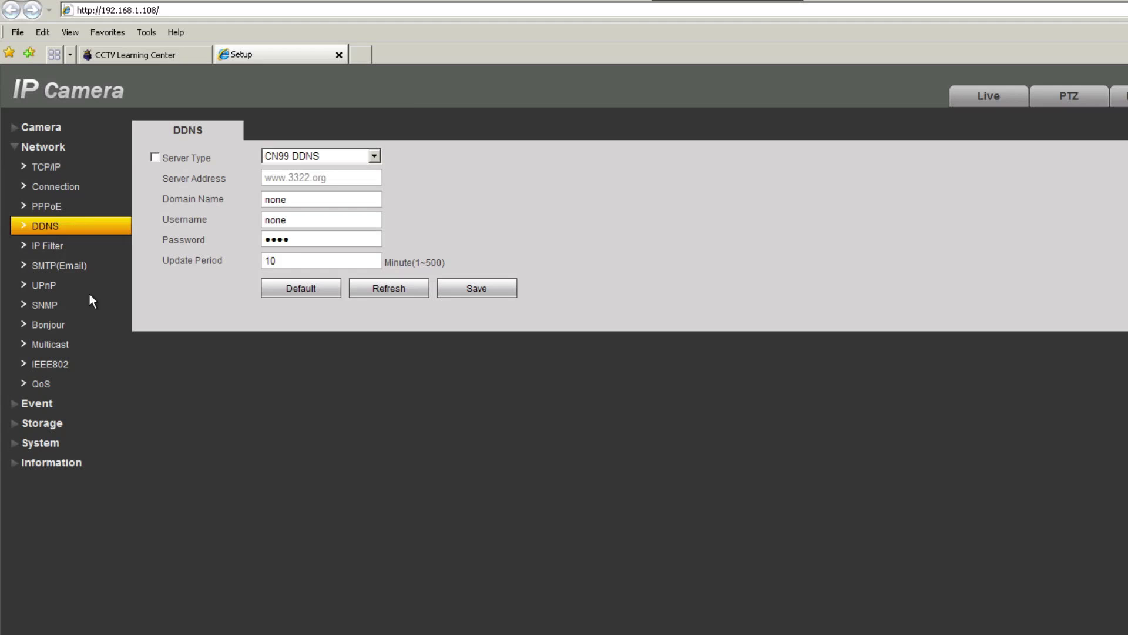
left_click(374, 156)
left_click(294, 195)
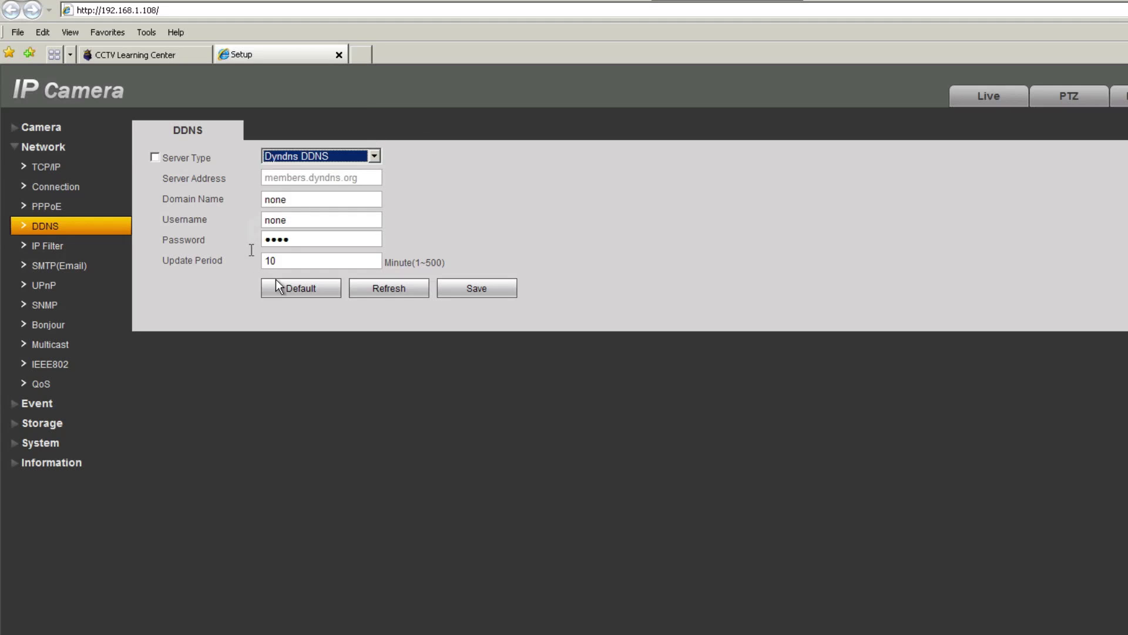
left_click(46, 265)
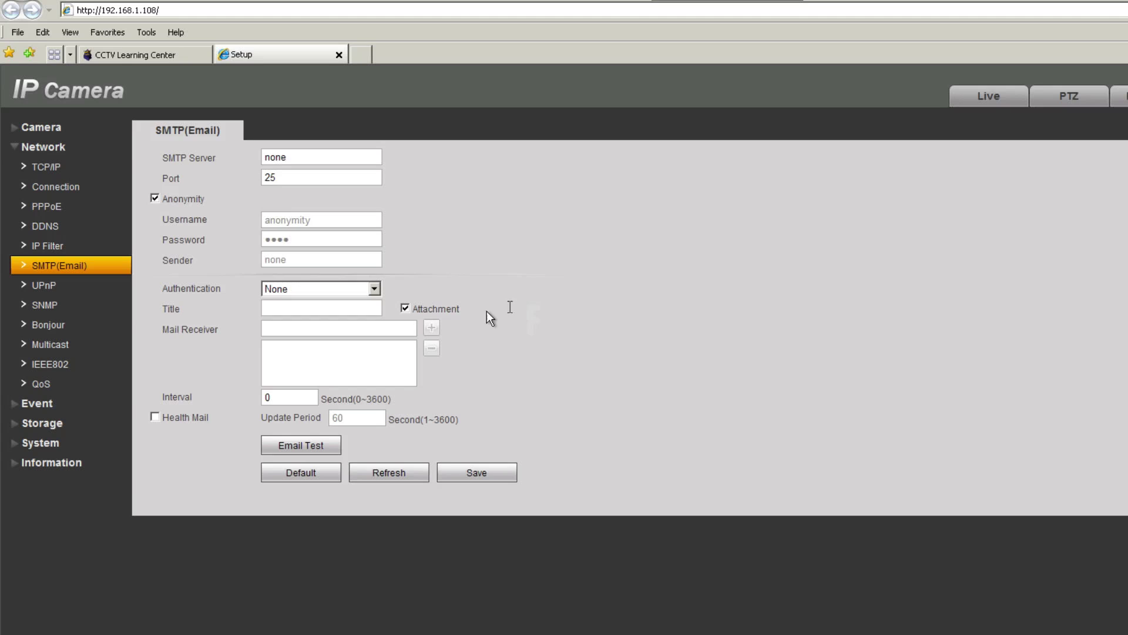
Step: Step past UPnP and Bonjour to the QoS page, where Realtime Monitor and Command read 0
left_click(44, 287)
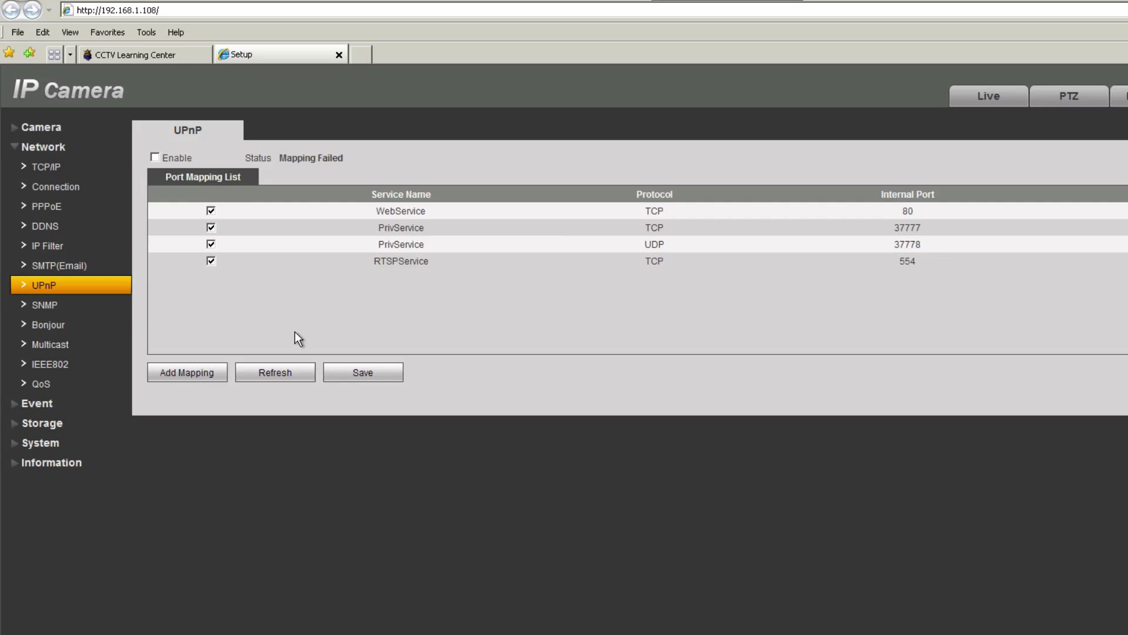
left_click(49, 325)
left_click(35, 384)
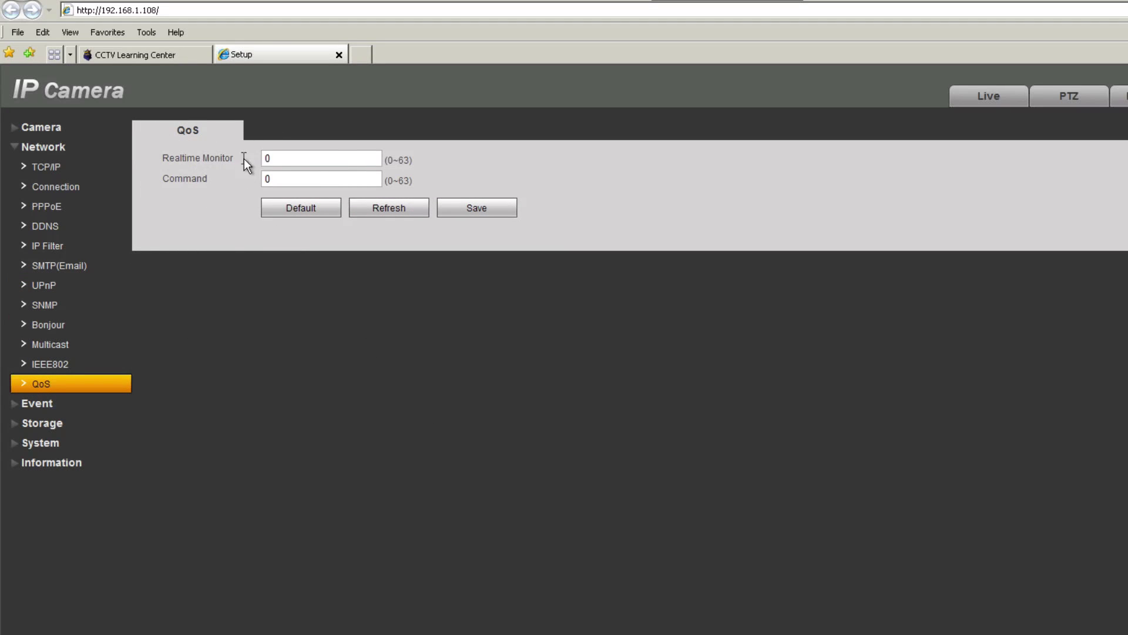
key("Right")
Step: Open Event > Video Detect, note Anti-Dither 2, and bring up the motion Area editor
left_click(33, 404)
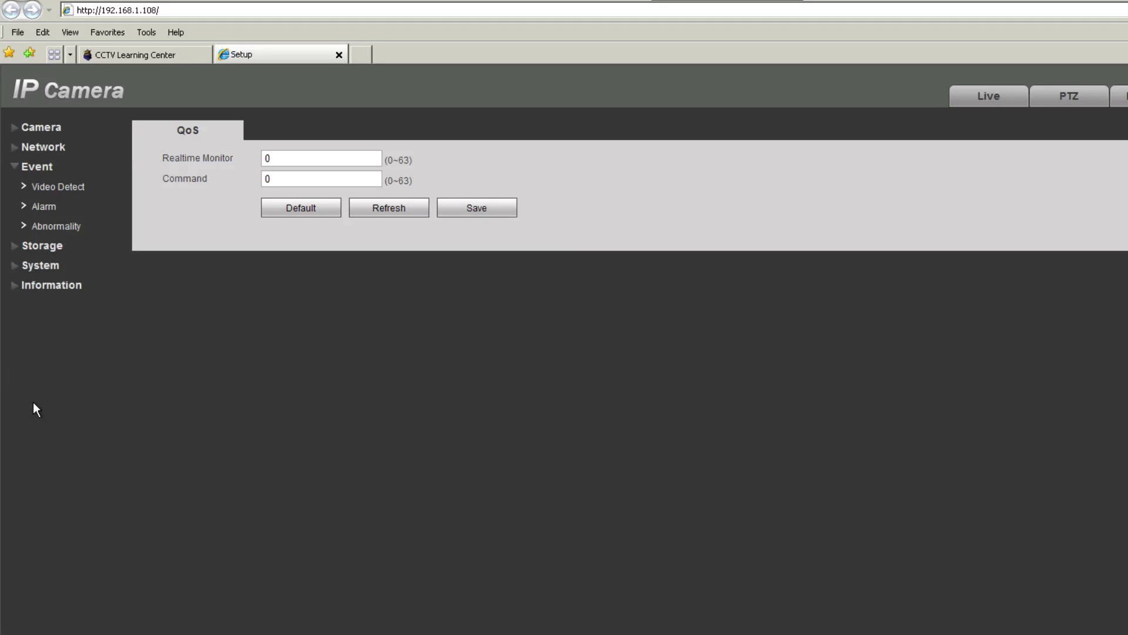
left_click(46, 185)
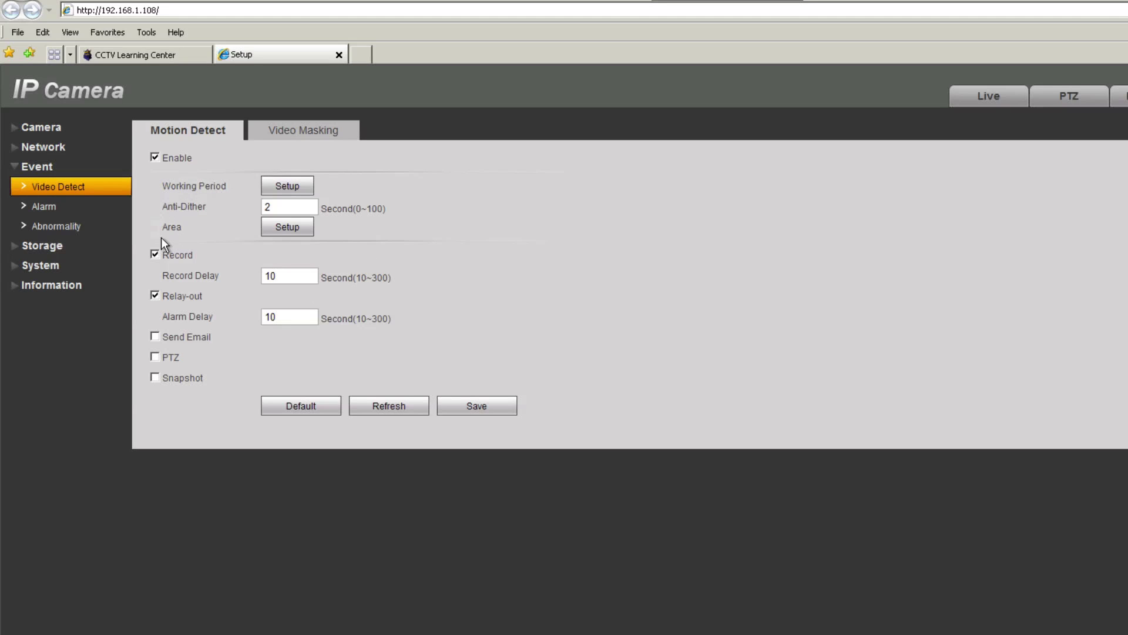
left_click_drag(274, 207, 251, 211)
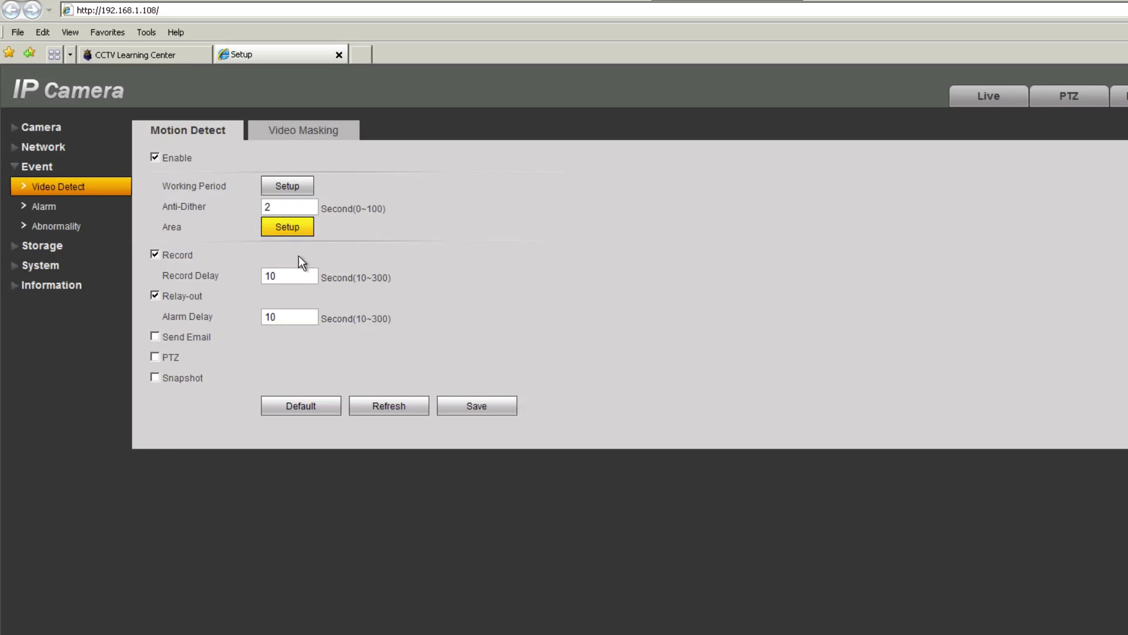
left_click(283, 231)
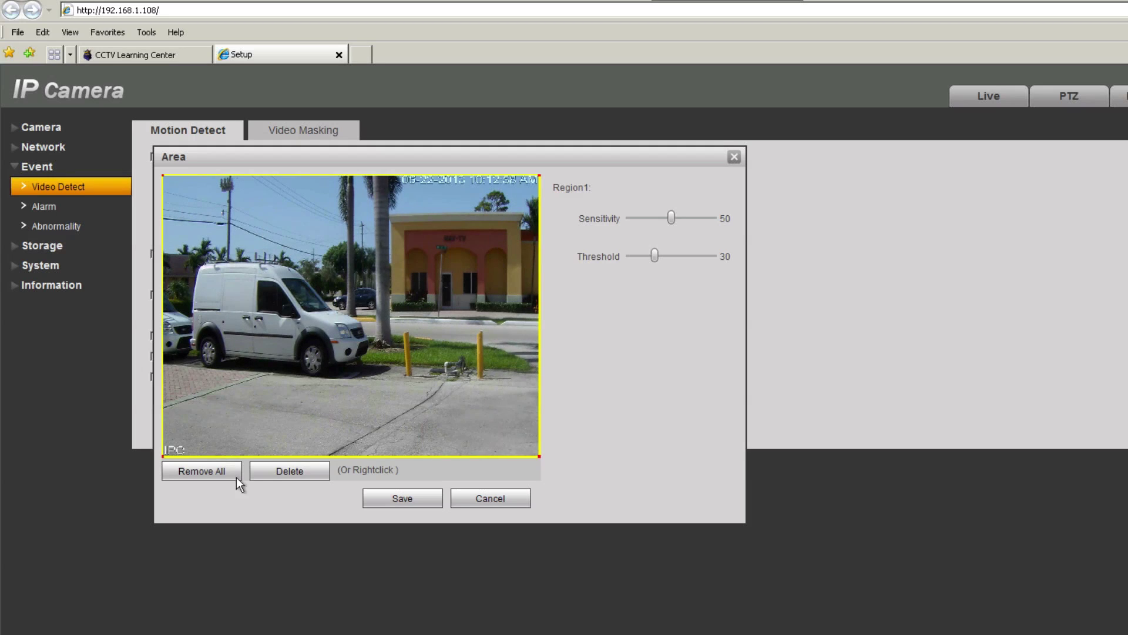
Step: Delete the full-frame region, draw regions over the parked van and yellow bollard, then cancel
left_click(263, 472)
mouse_move(176, 208)
left_mouse_down()
mouse_move(263, 334)
mouse_move(300, 355)
left_mouse_up()
mouse_move(407, 283)
left_mouse_down()
mouse_move(472, 389)
mouse_move(508, 415)
left_mouse_up()
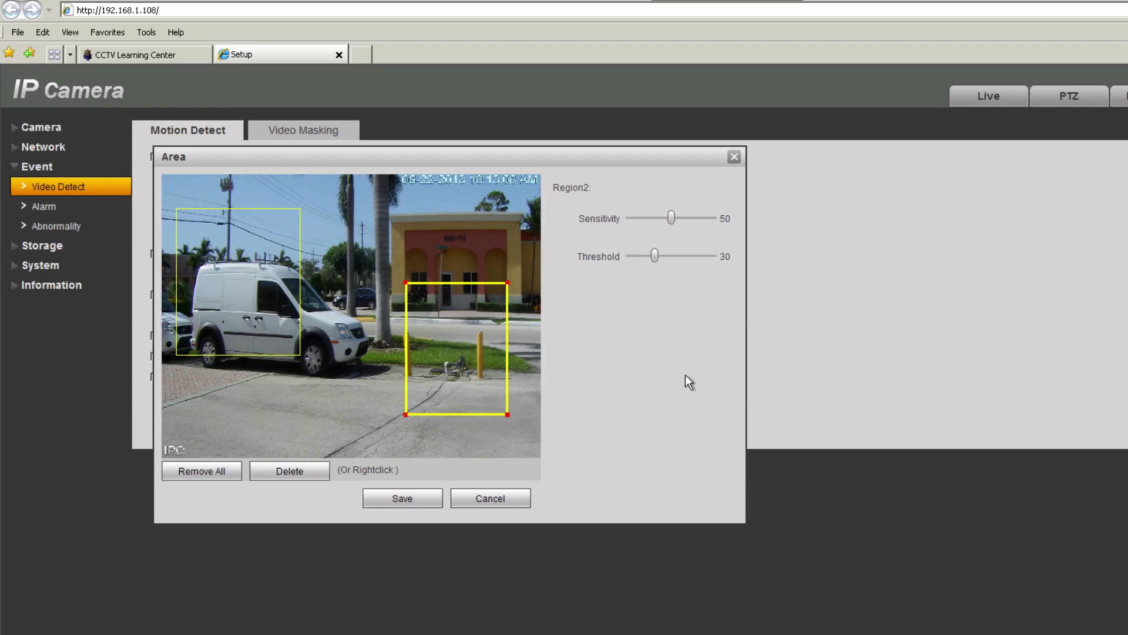
left_click(486, 497)
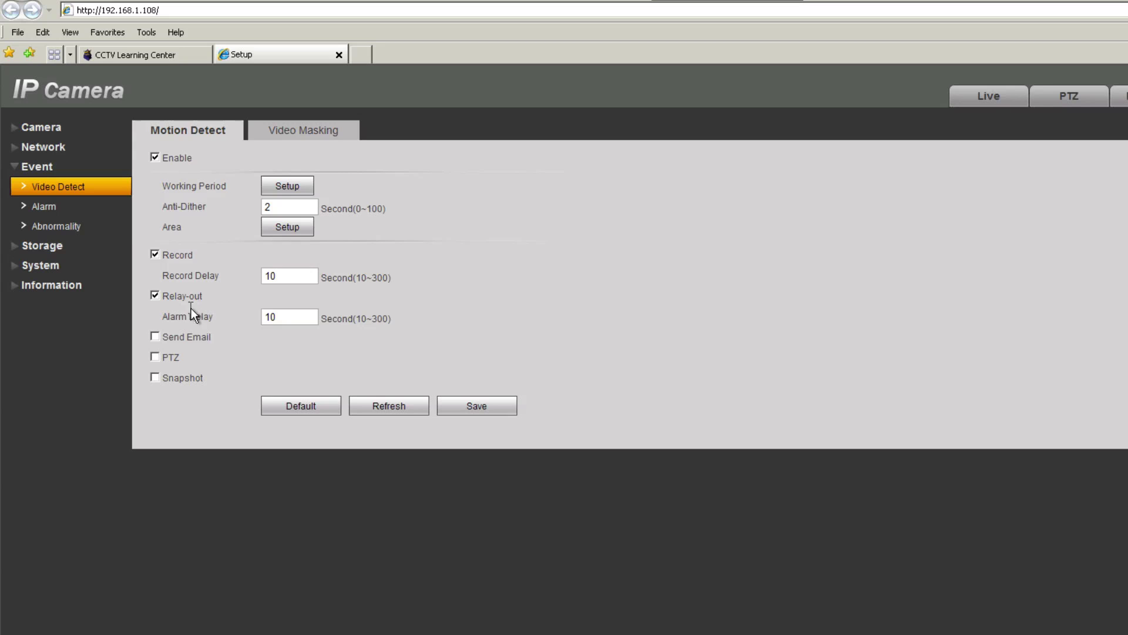
Step: View the Video Masking options, then the Alarm page's Relay Activation settings
left_click(301, 136)
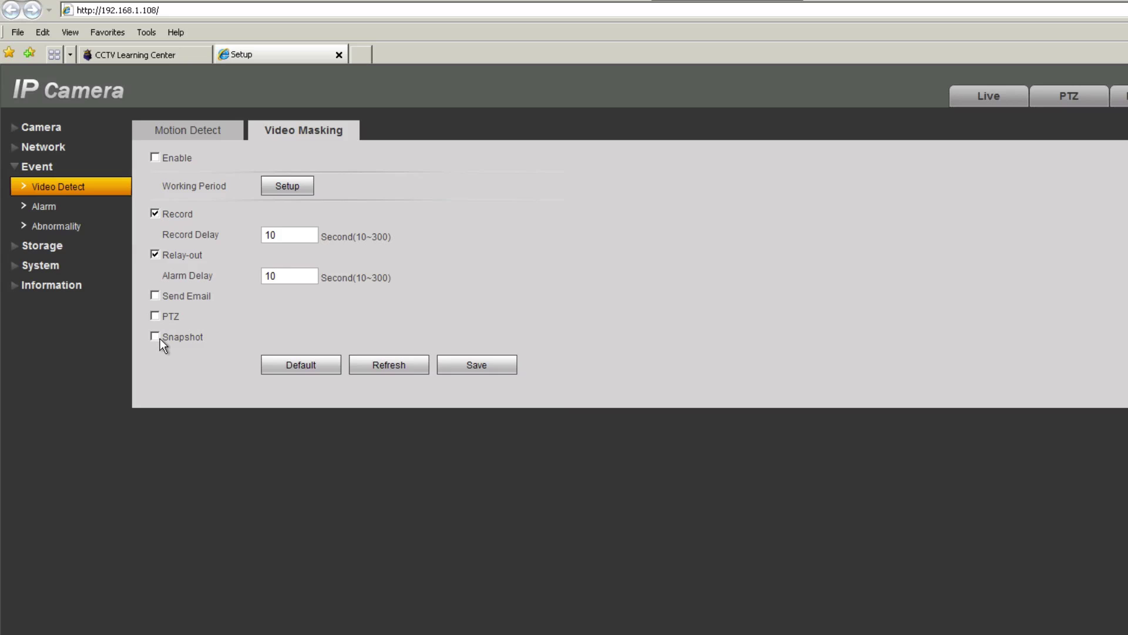
left_click(48, 205)
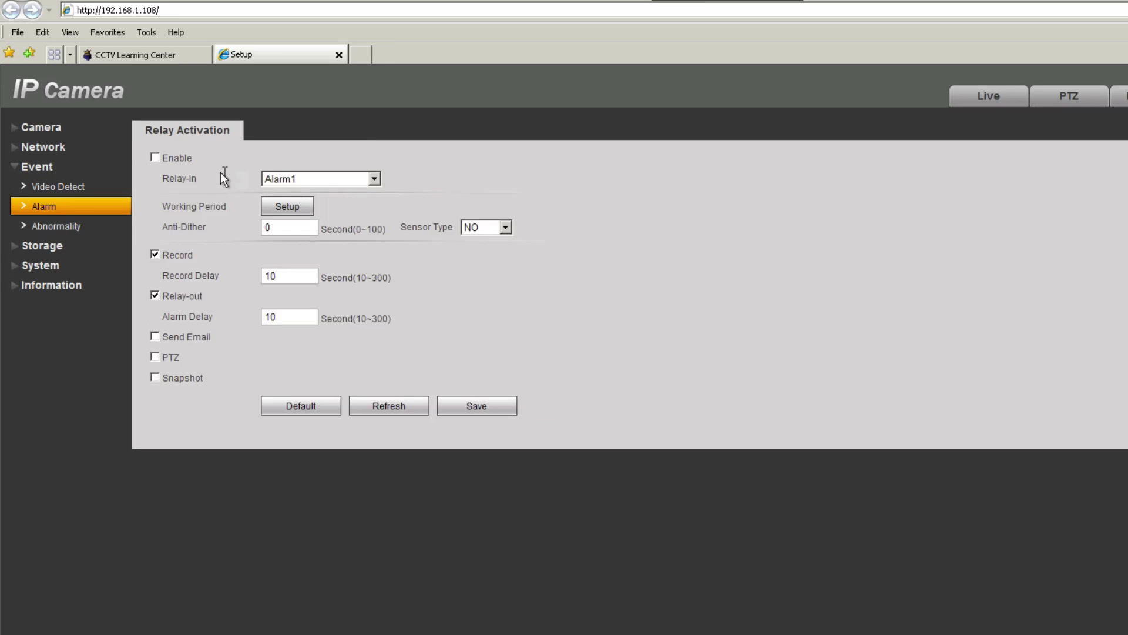
Step: Check the sensor types, then review the Capacity Warning, SD Card Error, Disconnection and IP Conflict alarms
left_click(504, 227)
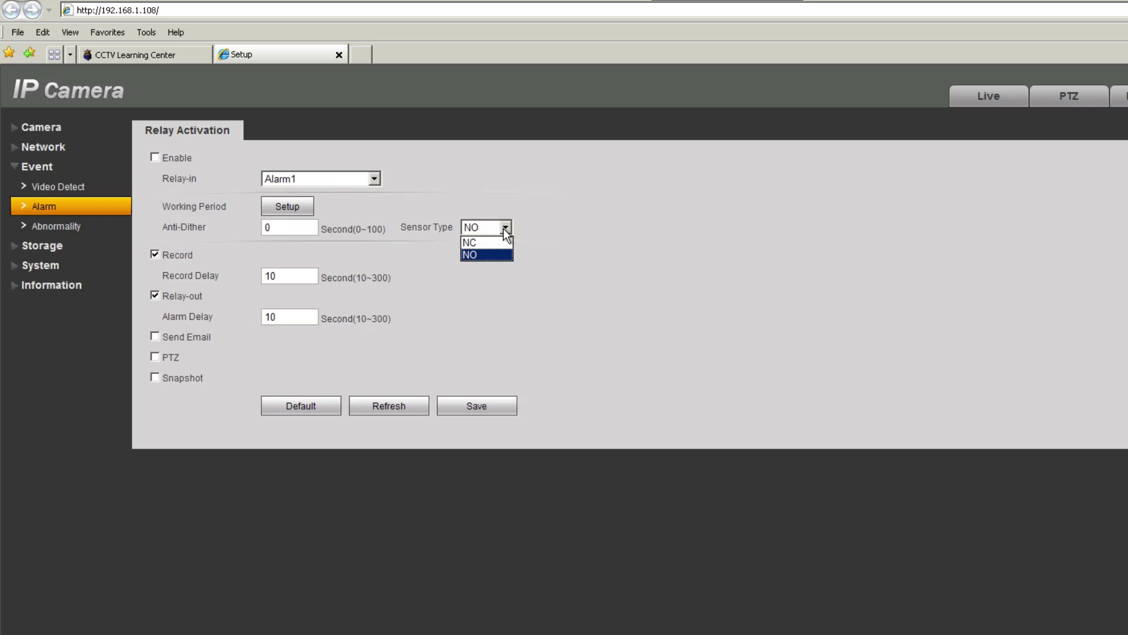
left_click(49, 224)
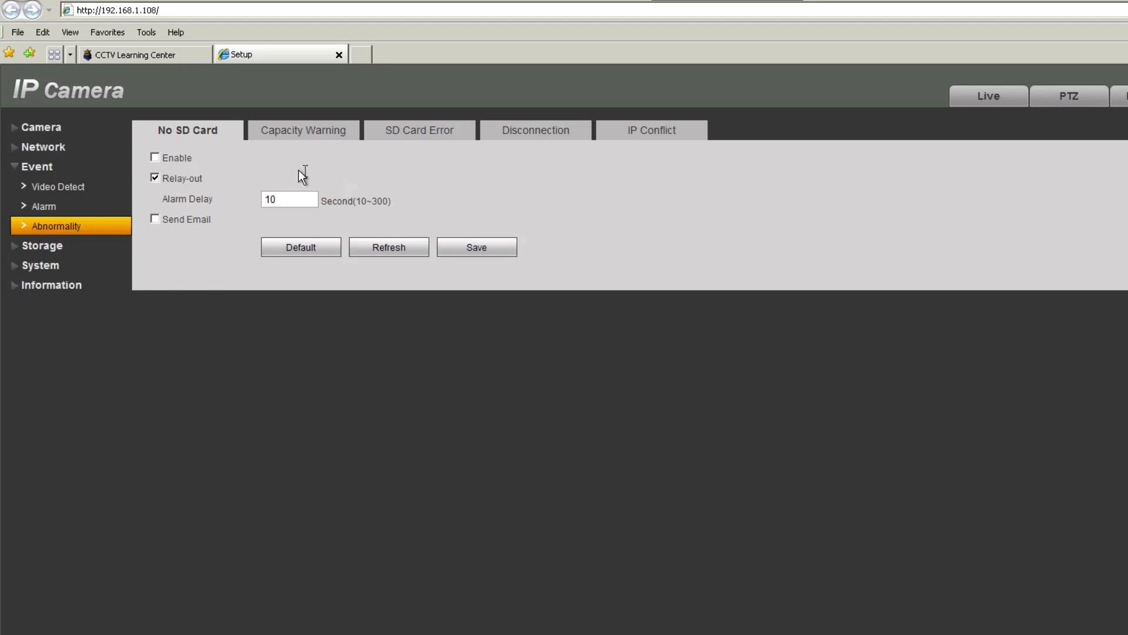
left_click(312, 133)
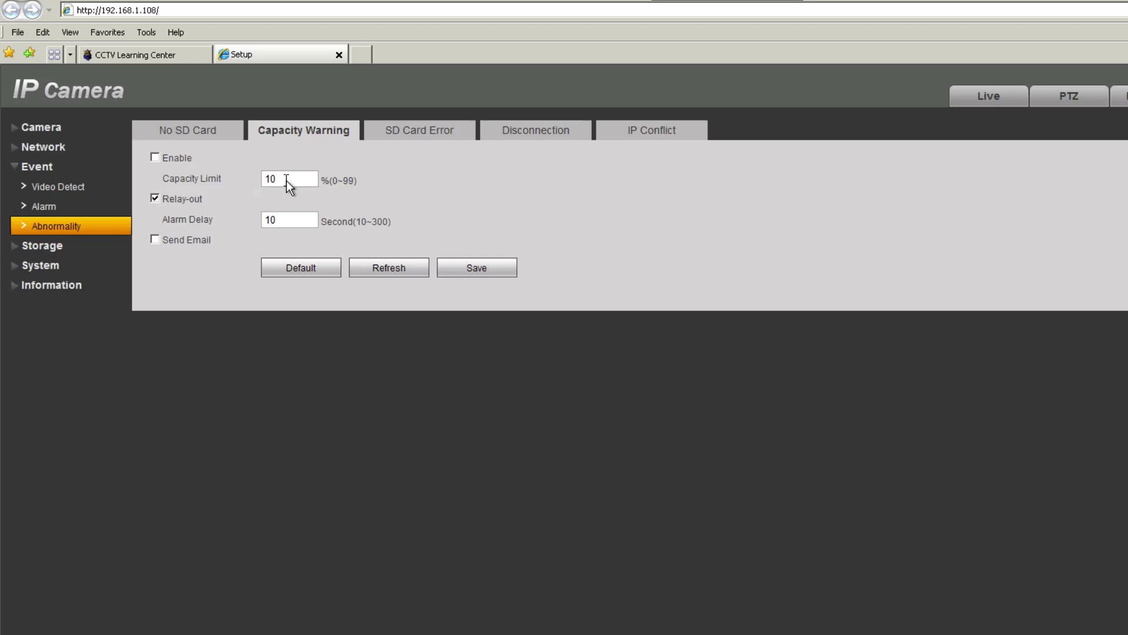
left_click(440, 137)
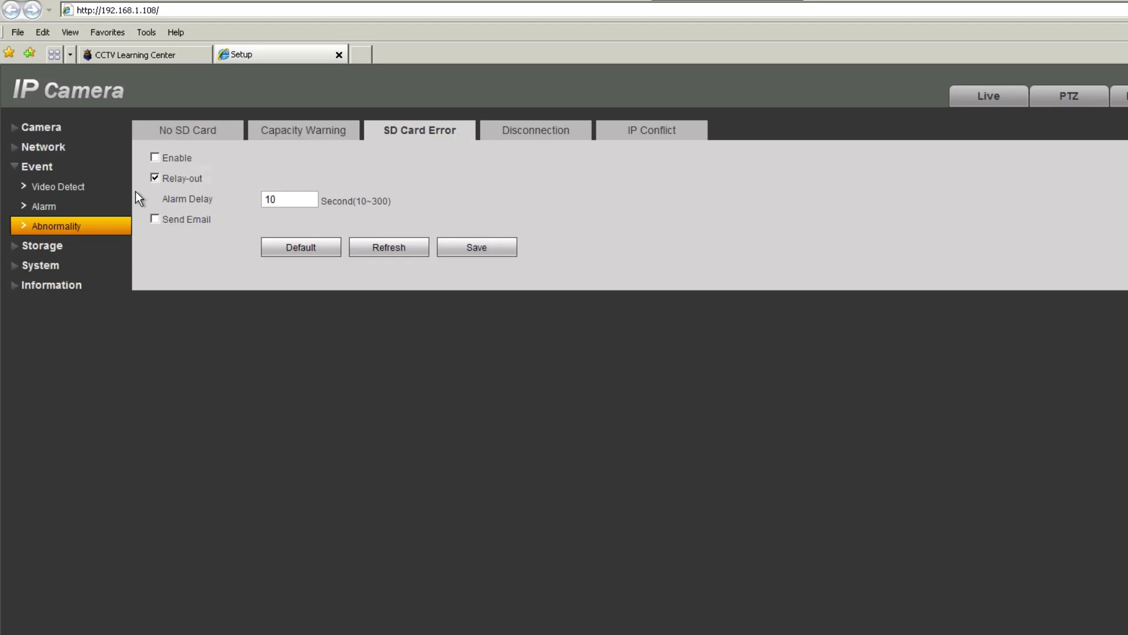
left_click(551, 134)
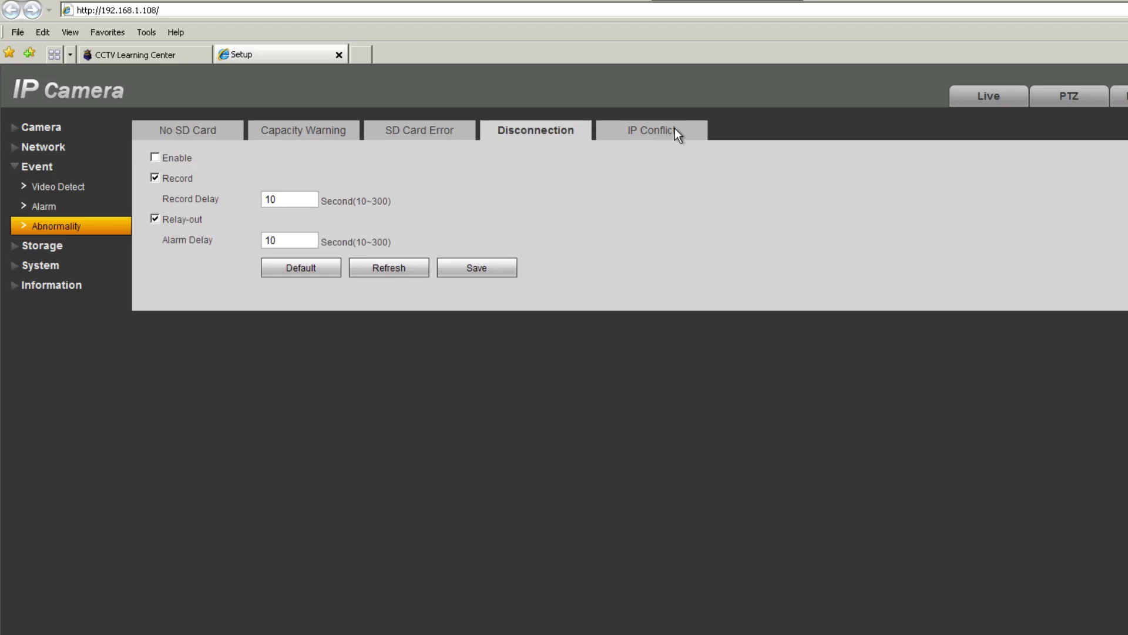
left_click(670, 129)
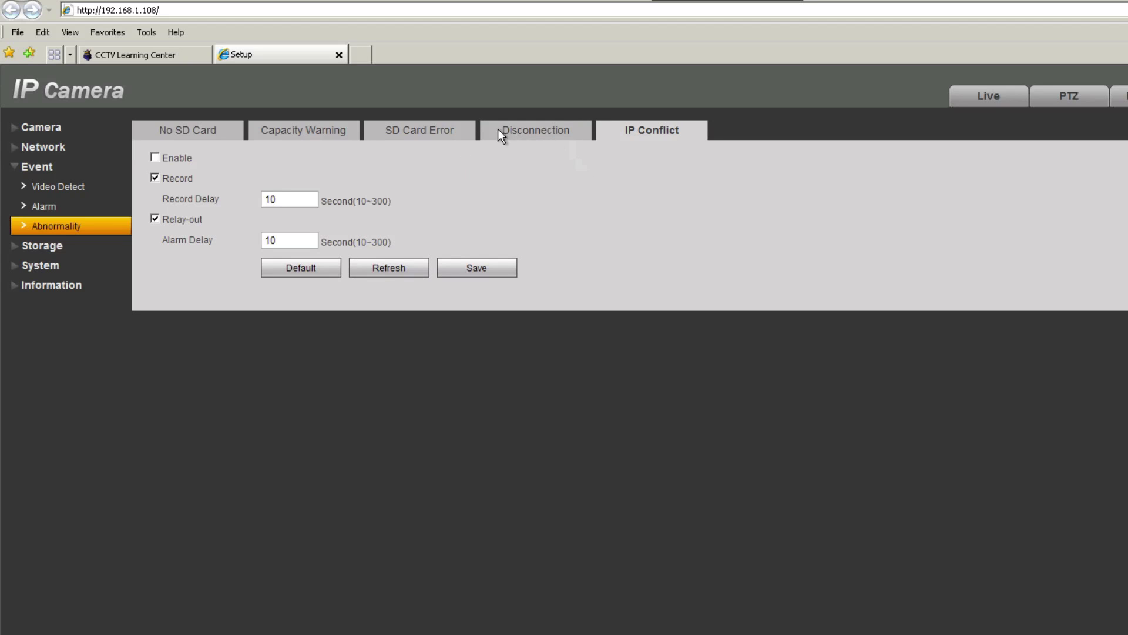
left_click(523, 126)
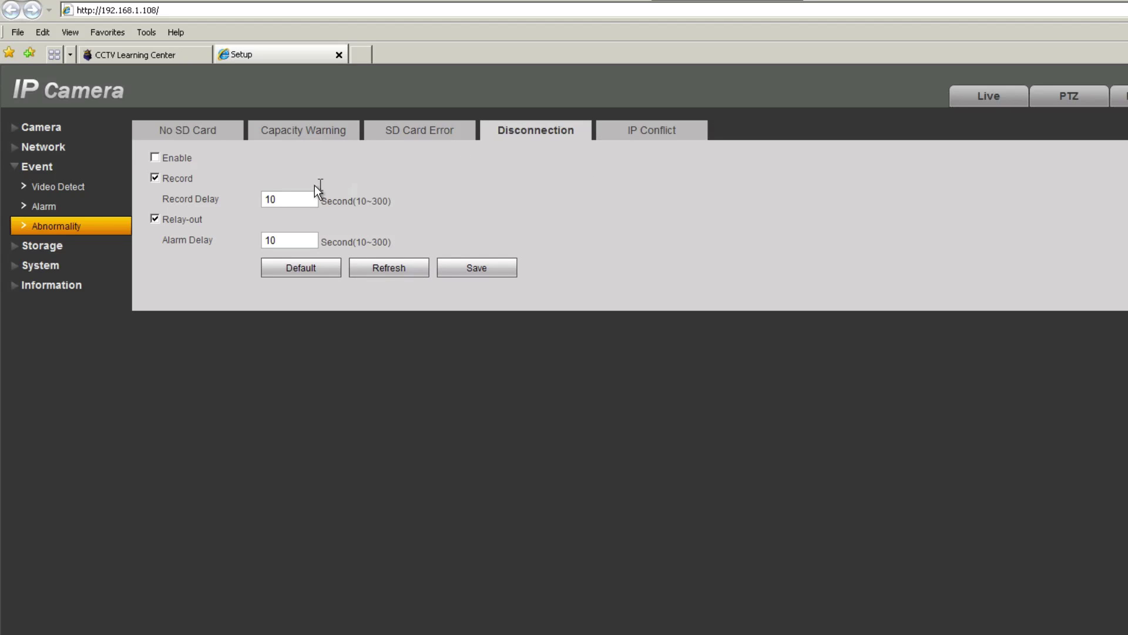
left_click(41, 244)
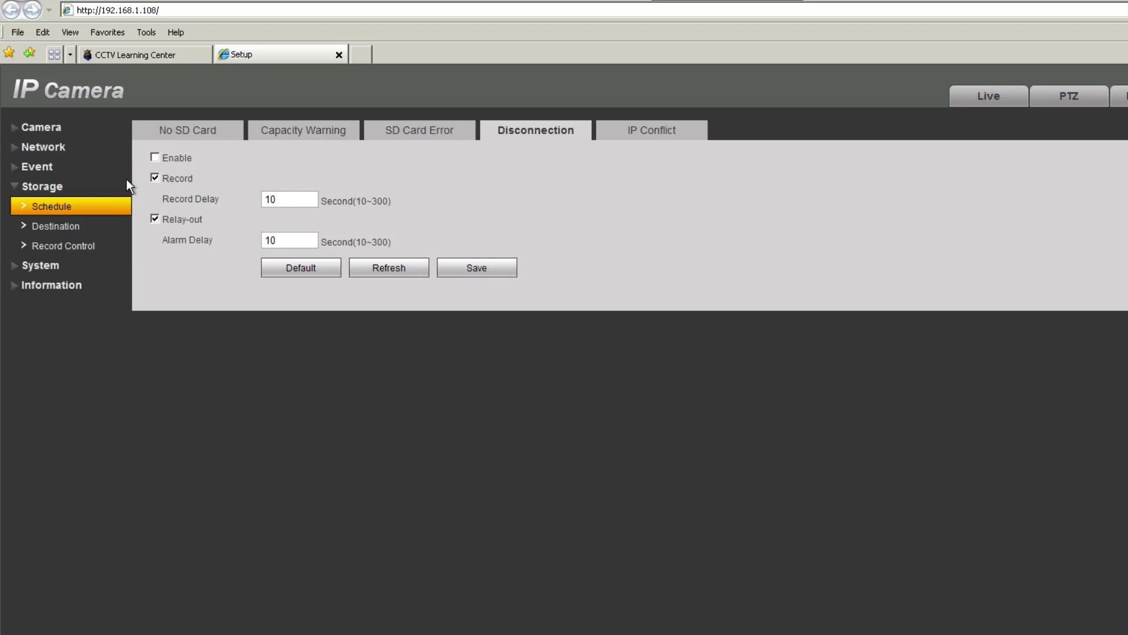
Step: Try adding General recording to Sunday's first period in the record schedule, then discard it
left_click(31, 207)
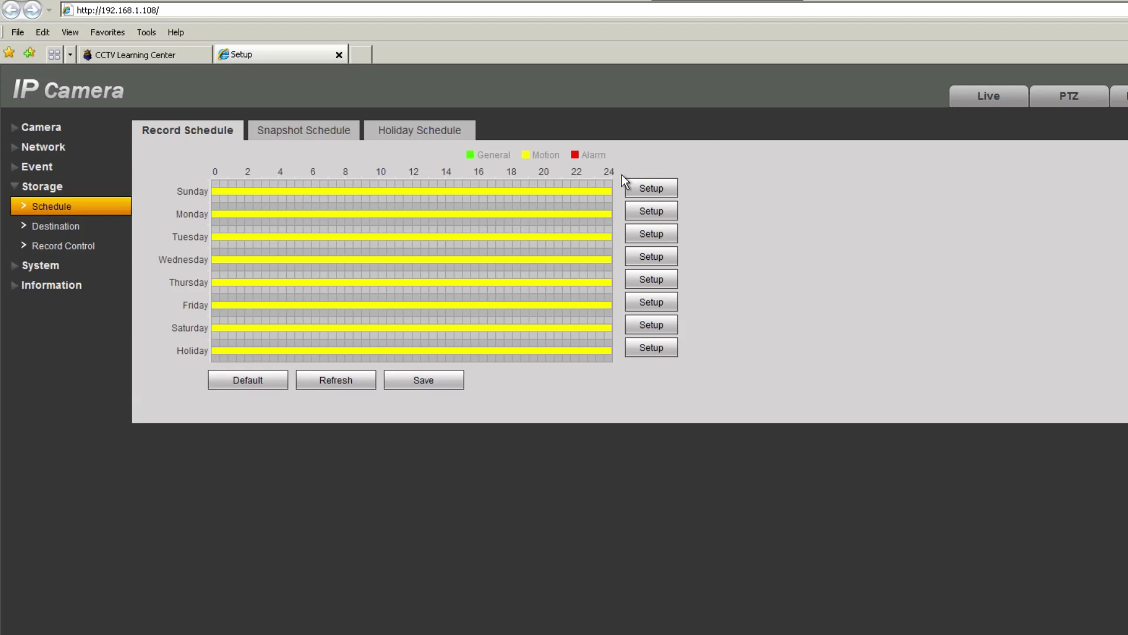
left_click(645, 189)
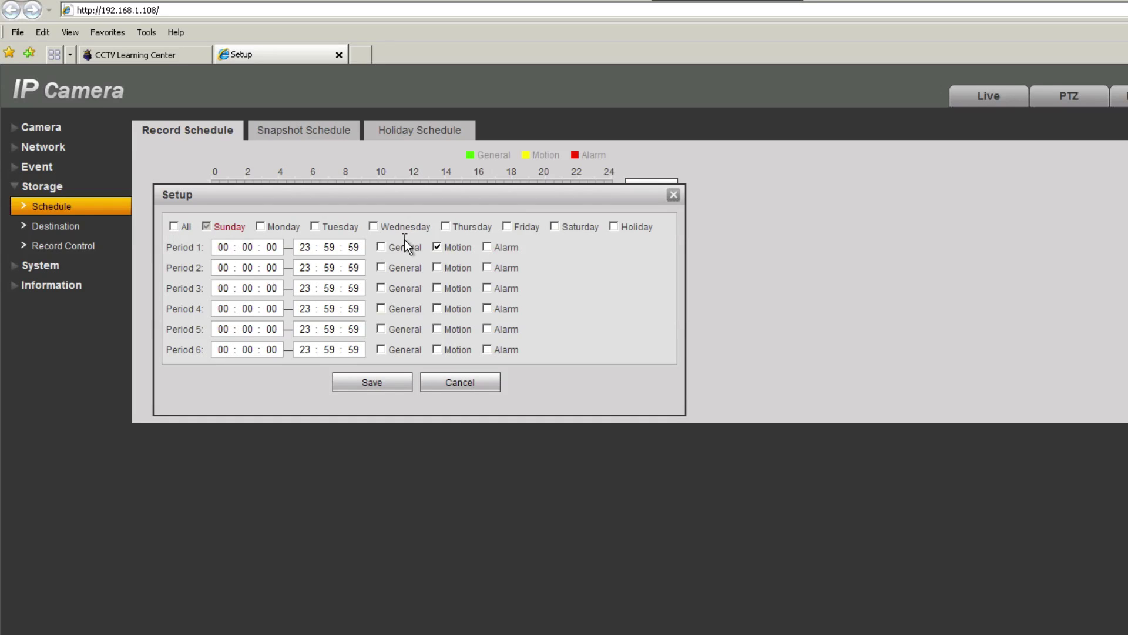
left_click(381, 248)
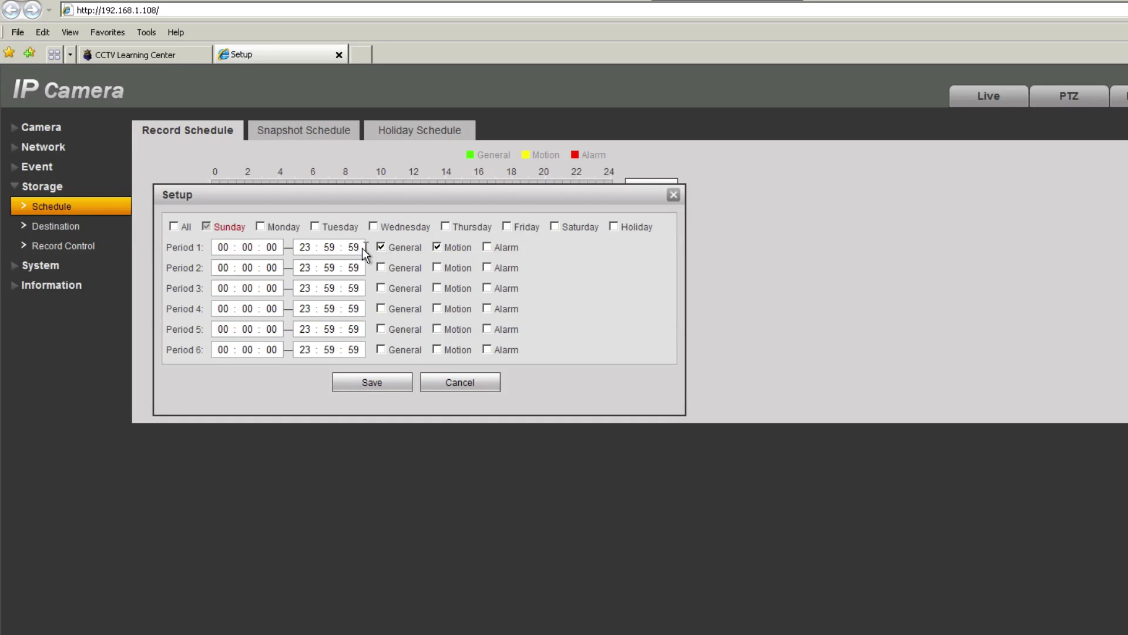
left_click(233, 249)
left_click(328, 247)
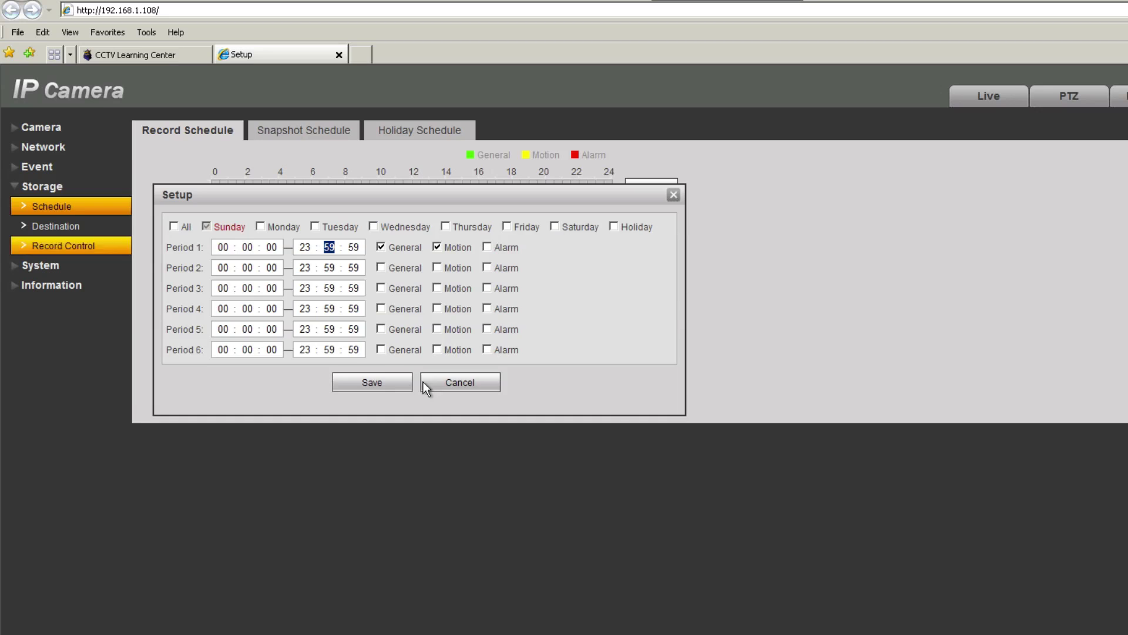
left_click(458, 386)
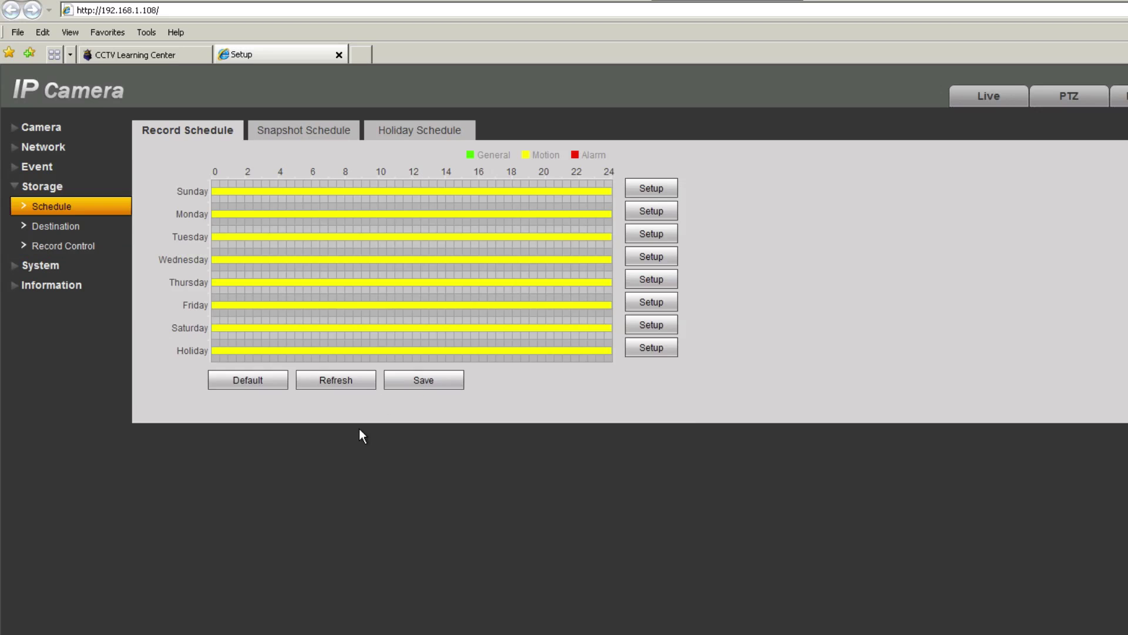
Step: View the snapshot schedule and the holiday schedule calendar
left_click(301, 129)
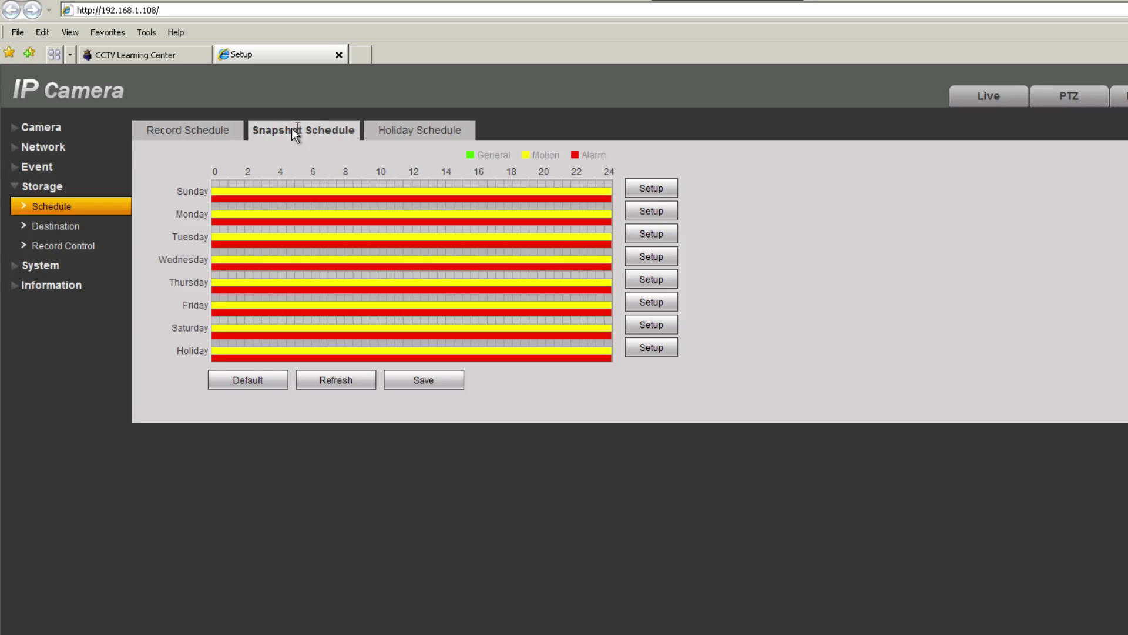
left_click(418, 133)
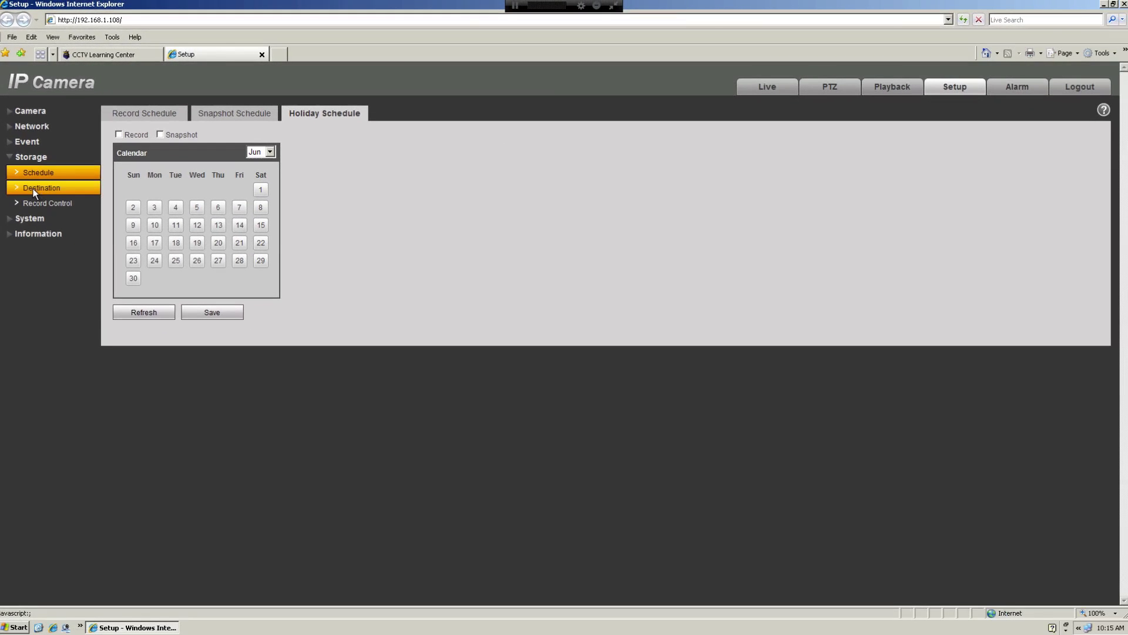
left_click(43, 227)
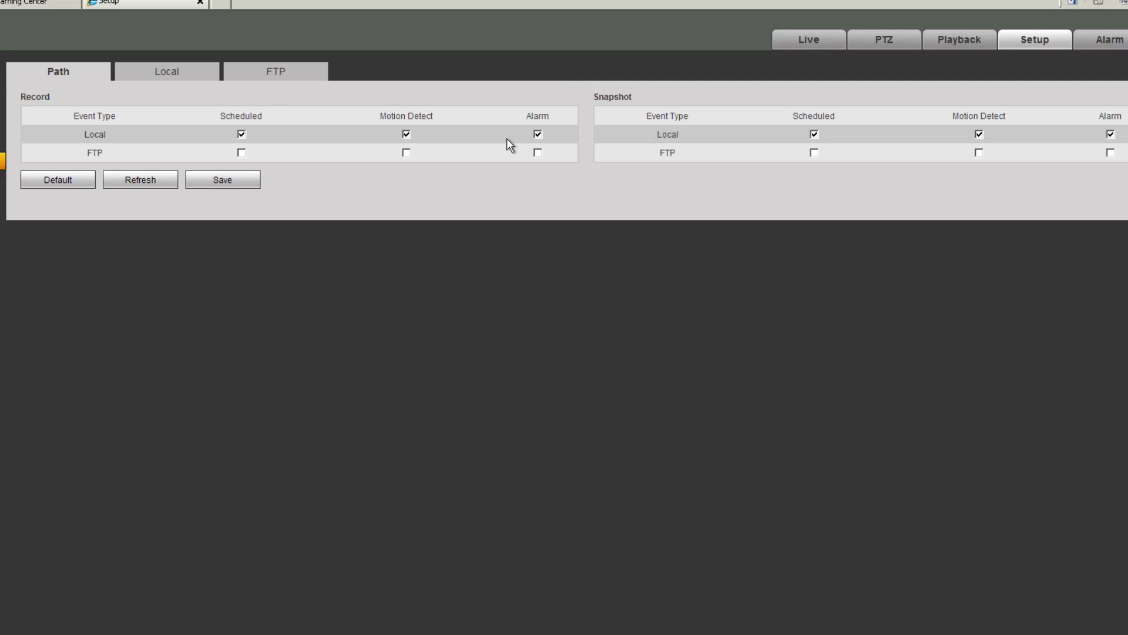
Step: View the destination Path page and the Local disk list with Disk1 selected
left_click(242, 153)
left_click(151, 73)
left_click(189, 114)
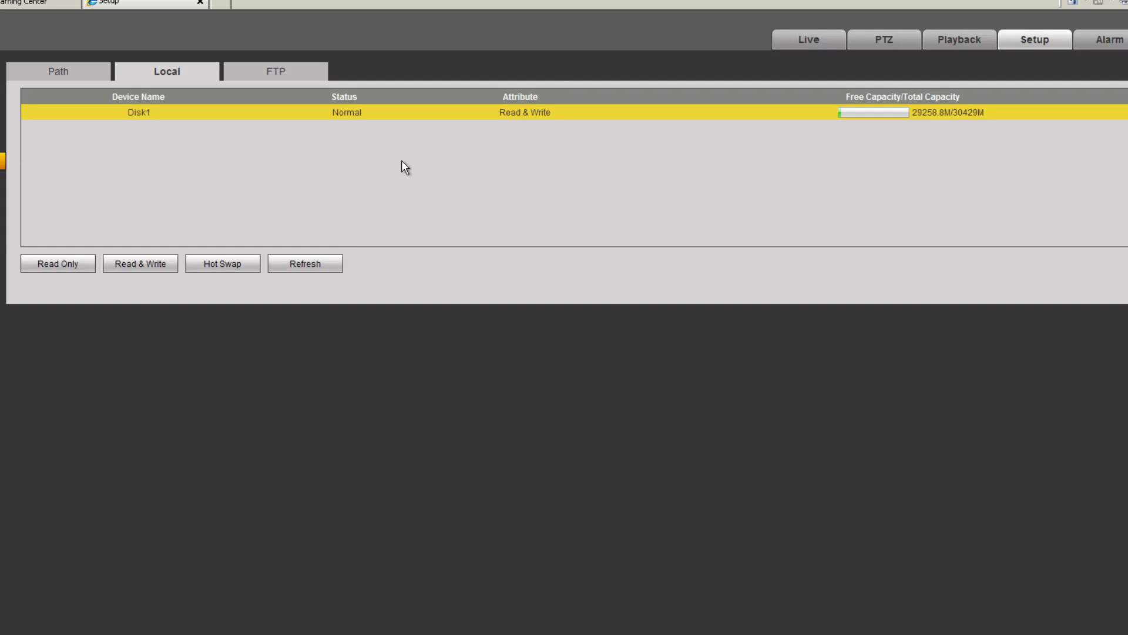
Step: Look over the FTP port and user name fields, then the 8-minute pack duration
left_click(275, 71)
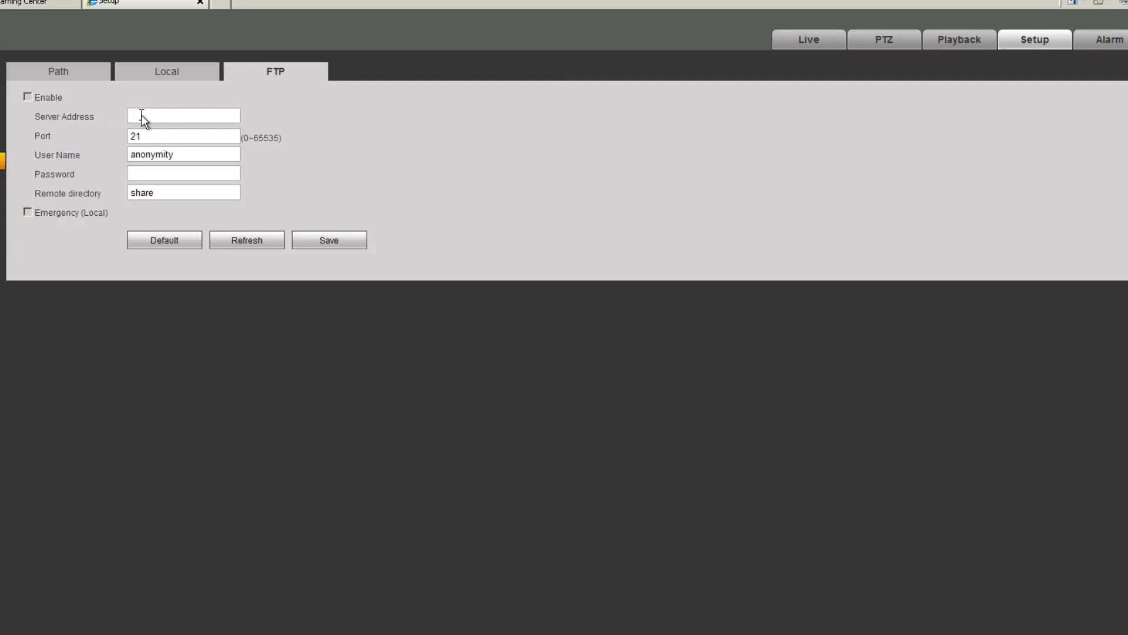
double_click(139, 136)
left_click(176, 154)
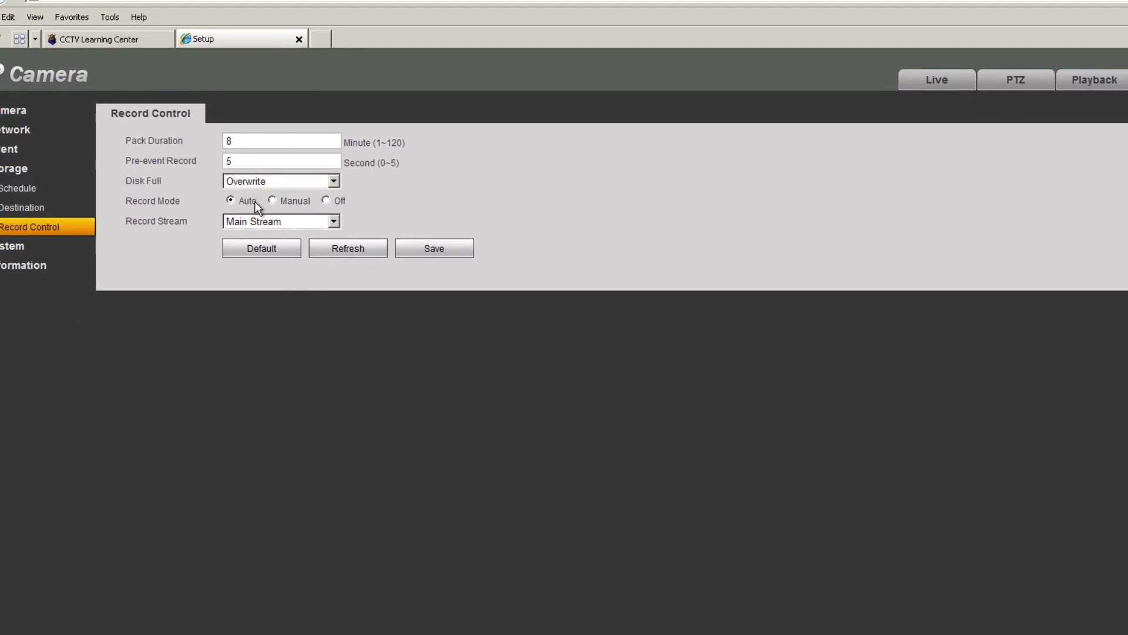
double_click(259, 144)
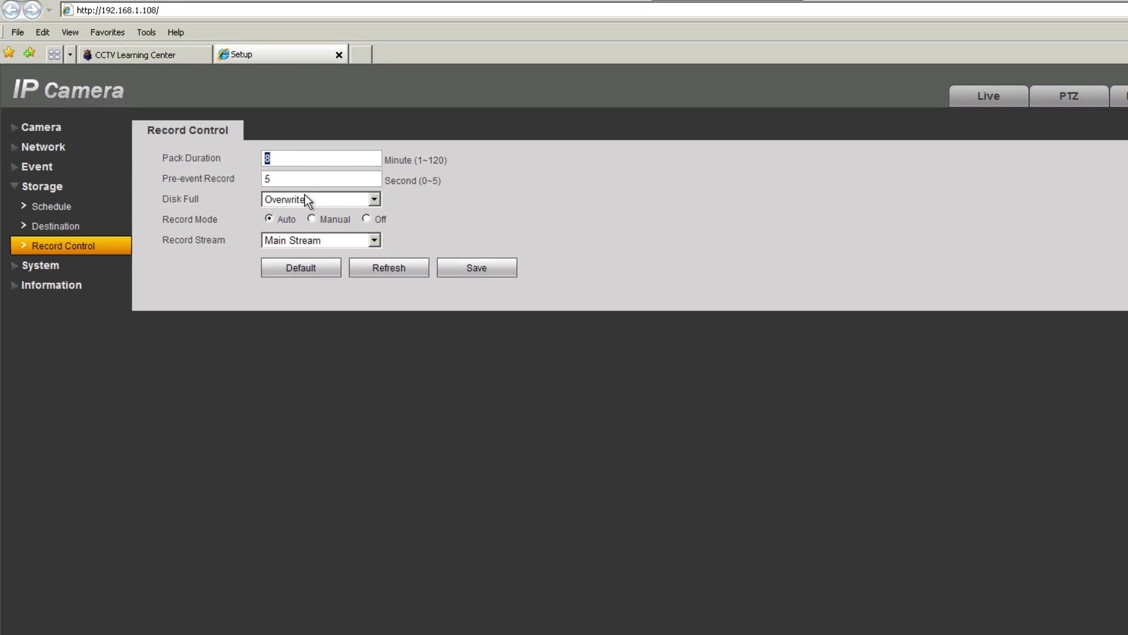
Step: Check the 5-second pre-event record, keep Overwrite on disk full, and try Manual mode
double_click(284, 178)
left_click(373, 200)
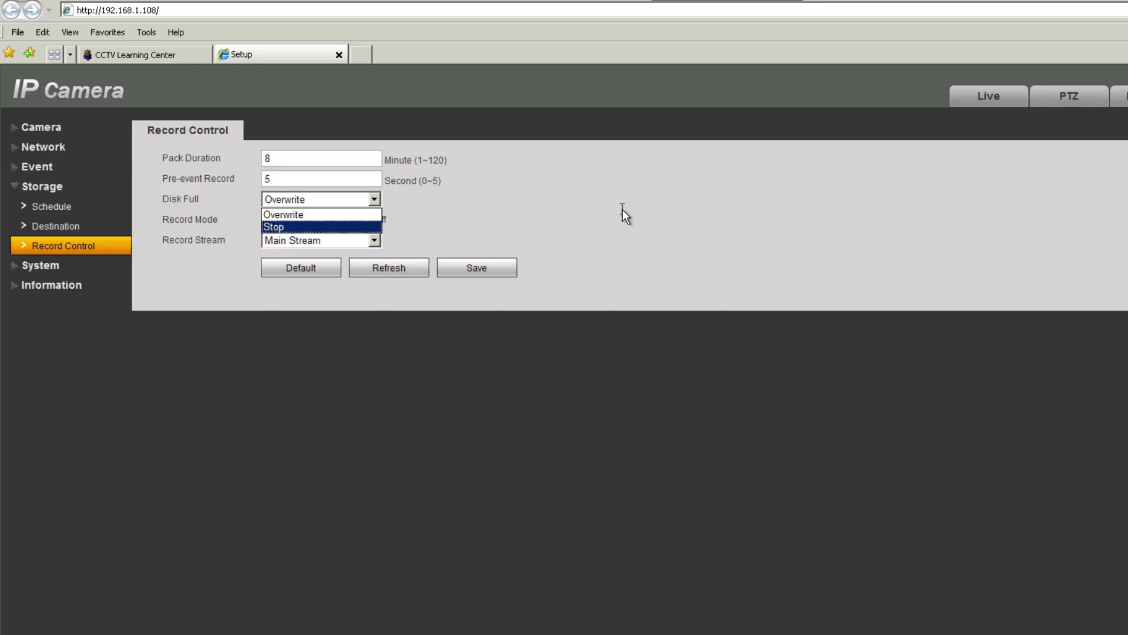
left_click(406, 203)
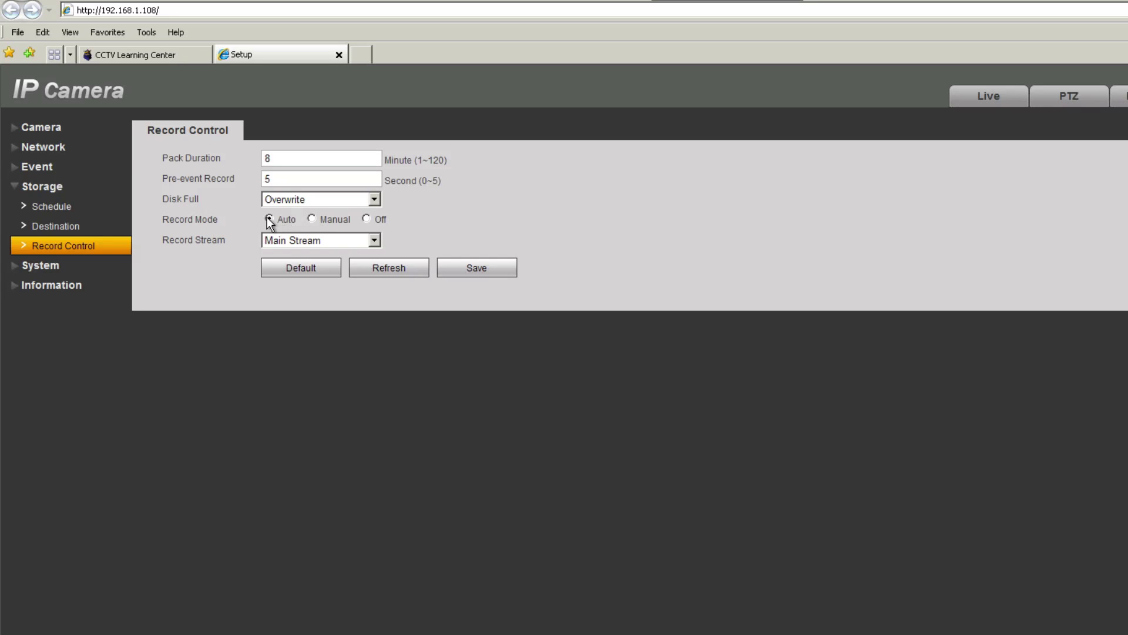
left_click(312, 219)
Step: Try Sub Stream as the record stream, then switch back to Main Stream
left_click(358, 246)
left_click(277, 266)
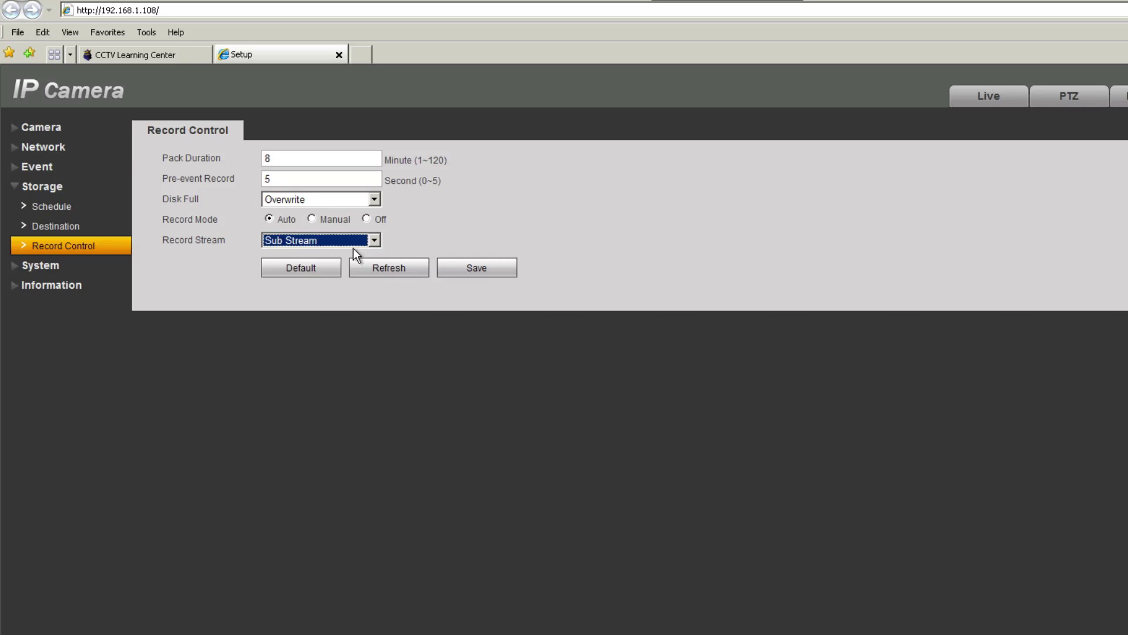
left_click(354, 245)
left_click(273, 253)
left_click(37, 263)
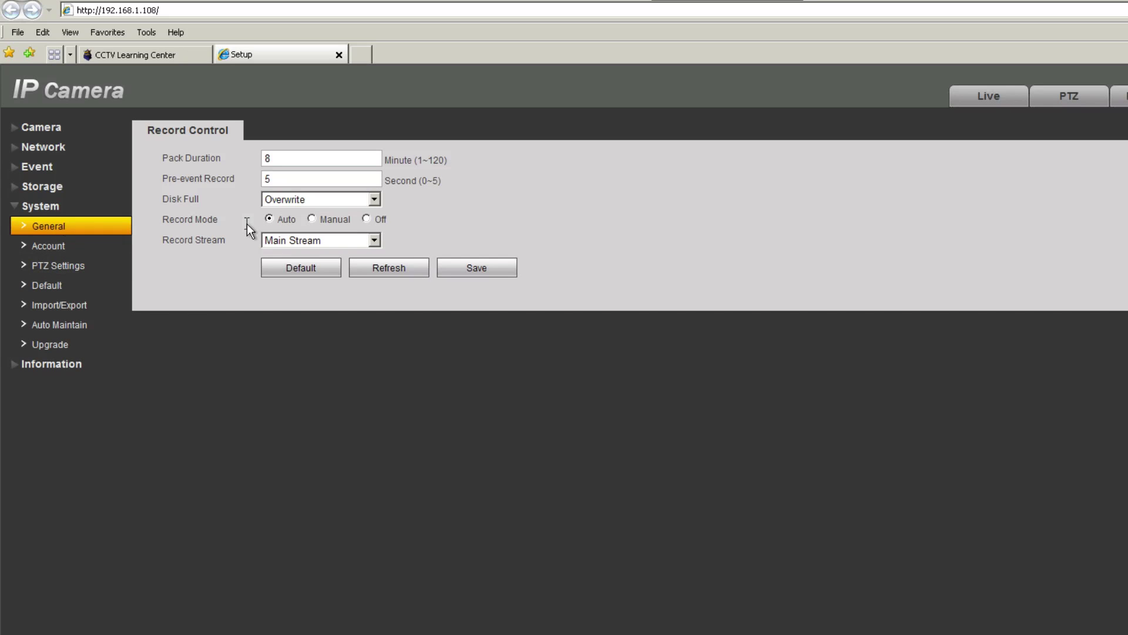
Step: Review the device name, date/time settings, and the user and group account lists
left_click_drag(360, 157, 173, 160)
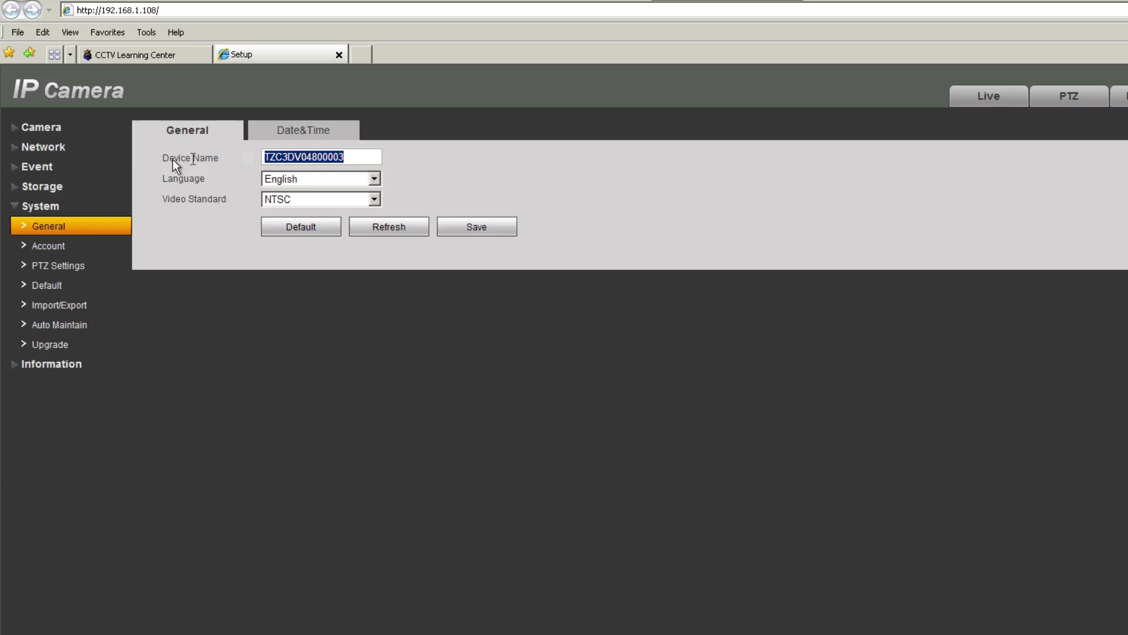
left_click(276, 130)
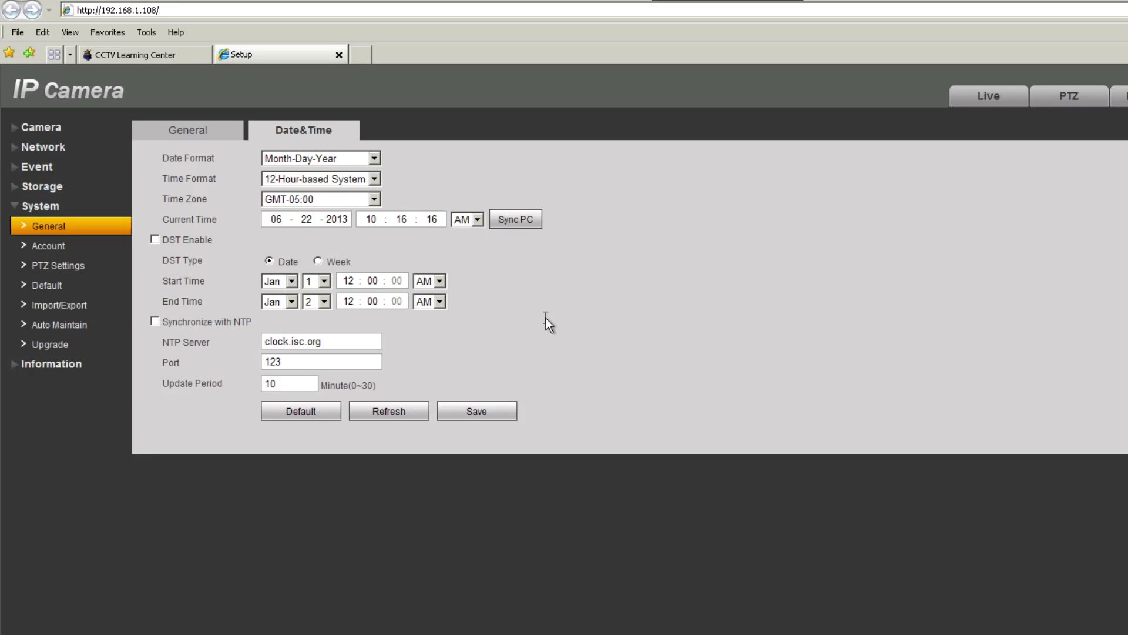
left_click(48, 247)
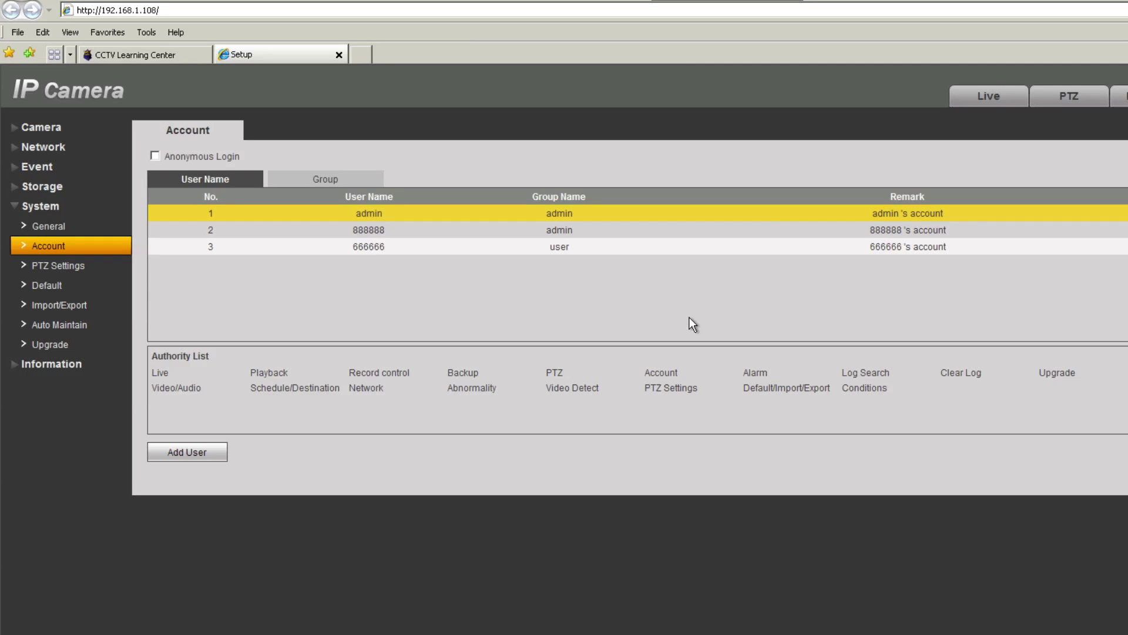
left_click(320, 179)
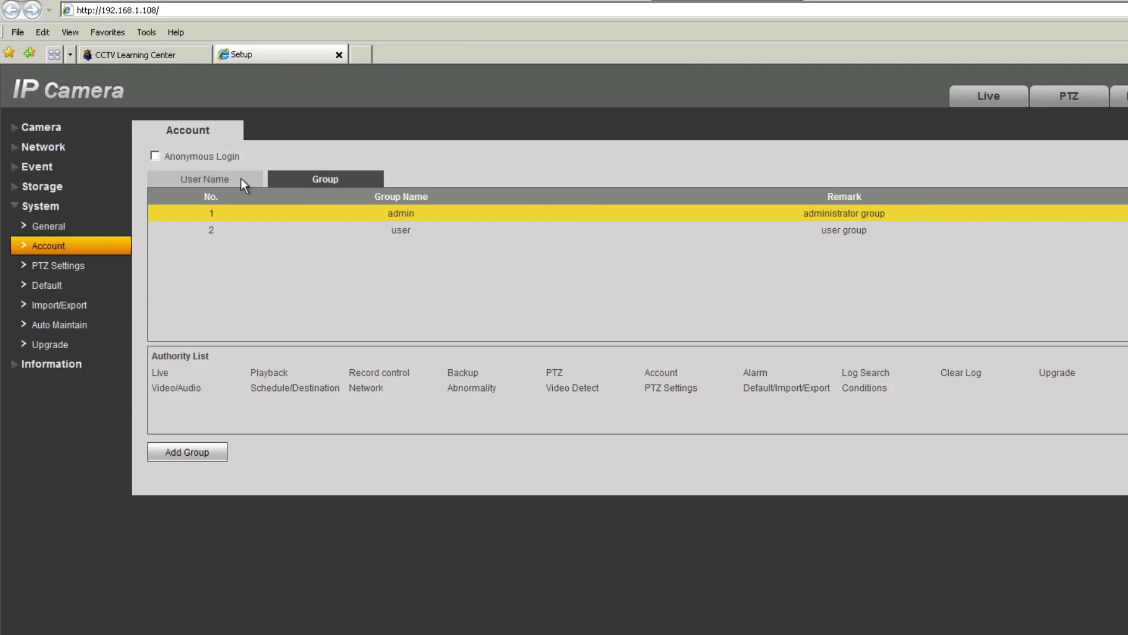
left_click(191, 178)
left_click(43, 264)
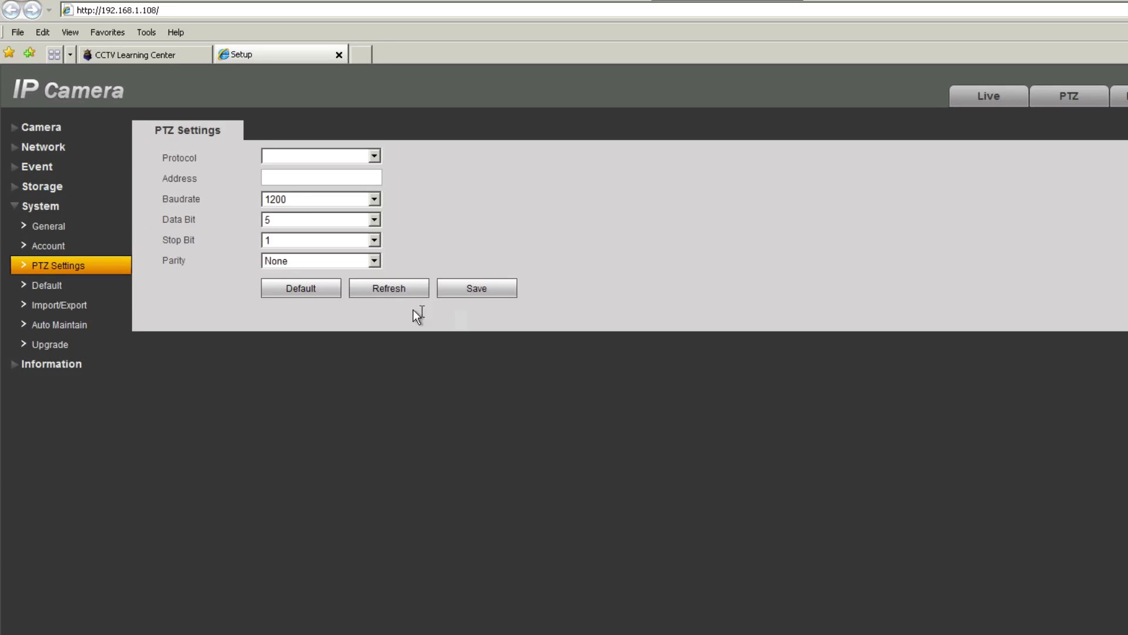
Step: Look through the PTZ protocol list twice, keeping PELCOD
left_click(374, 157)
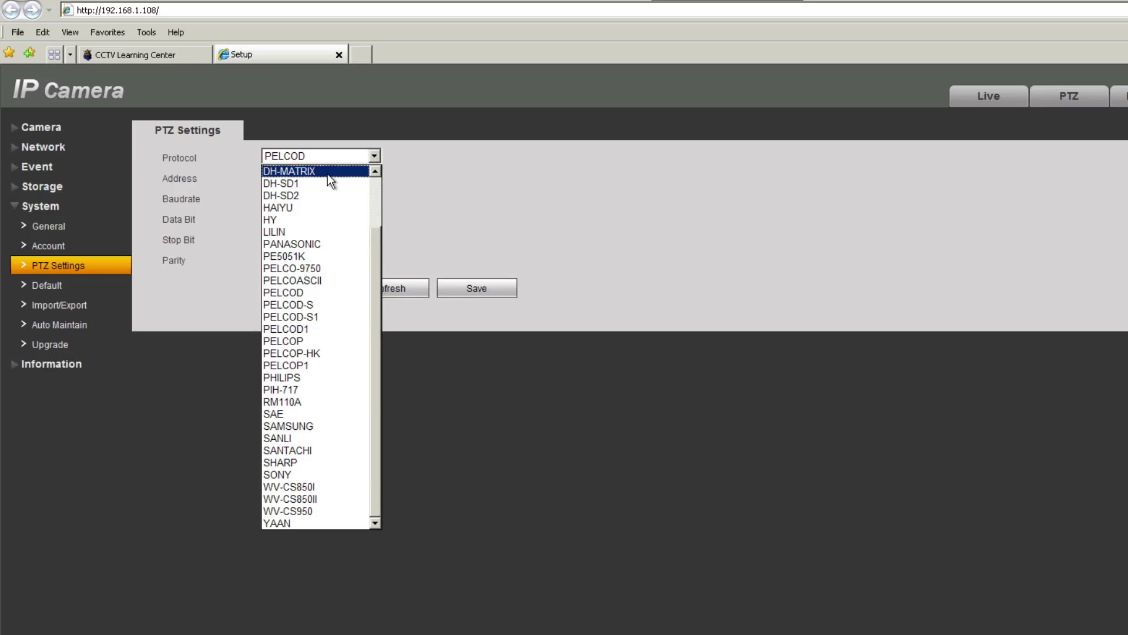
left_click(802, 211)
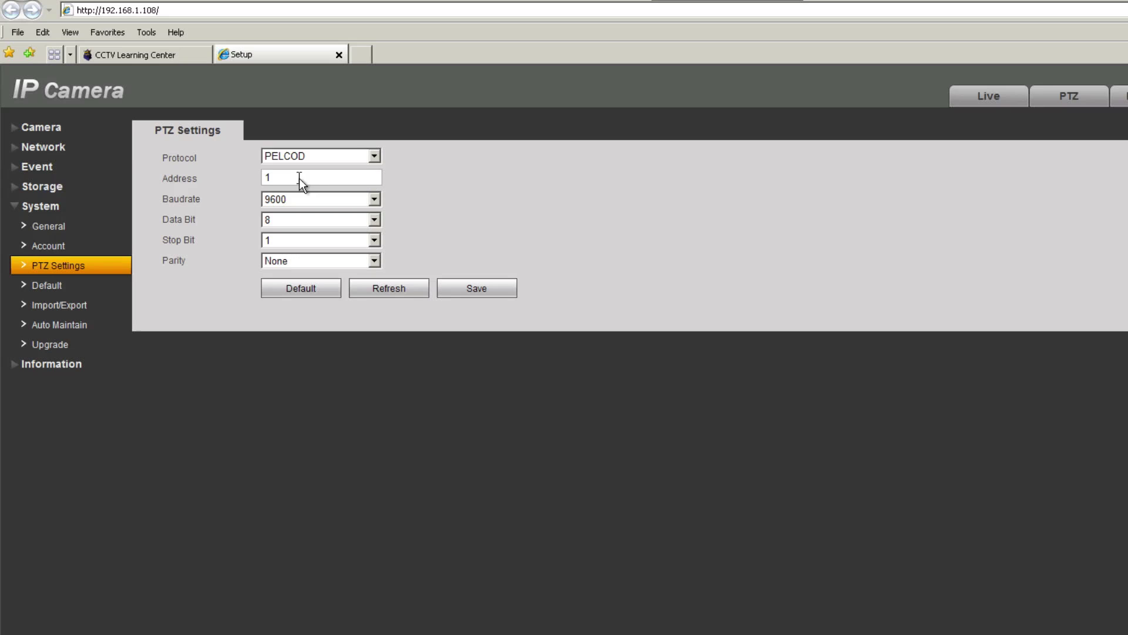
left_click(288, 157)
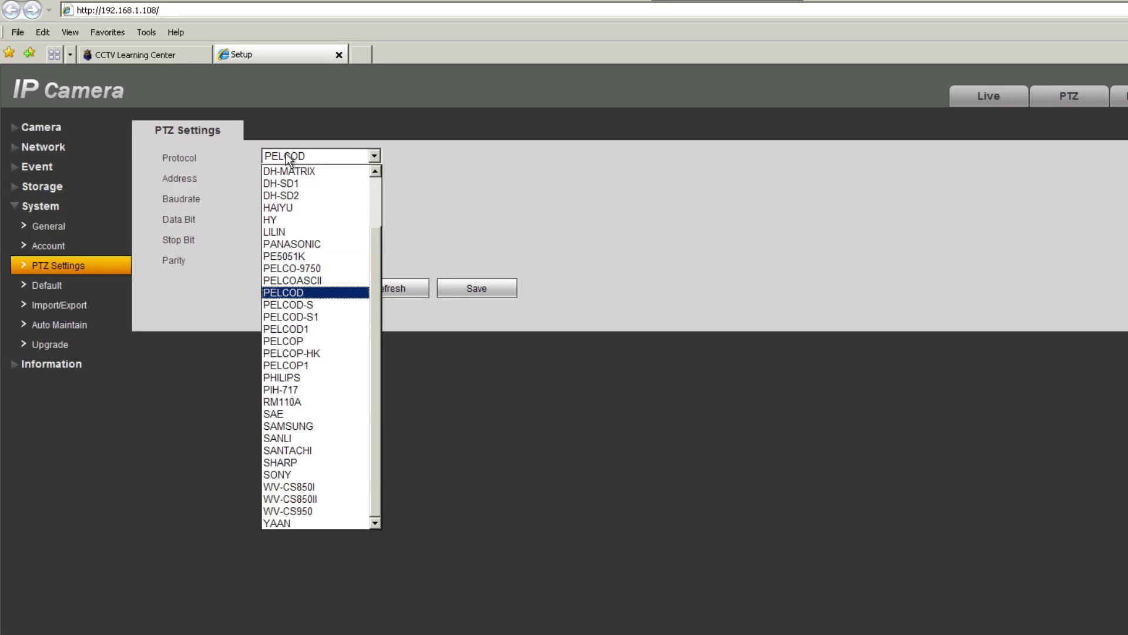
left_click(392, 157)
Step: Move past address 1 to the baud rate list, keeping 9600
key("Tab")
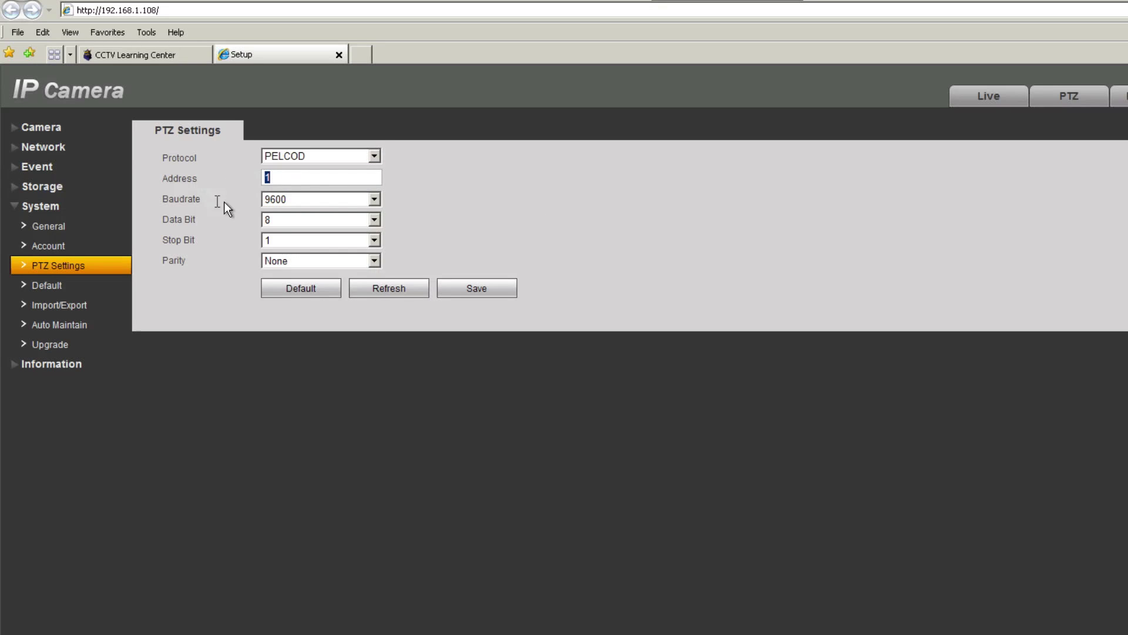
key("Tab")
key("alt+Down")
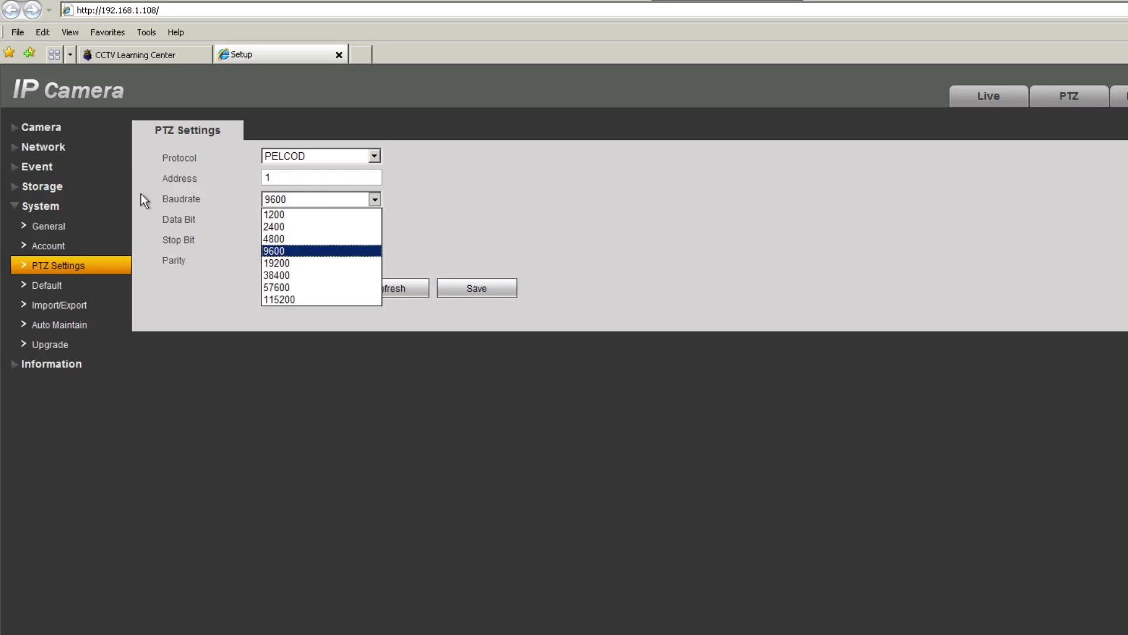
left_click(51, 283)
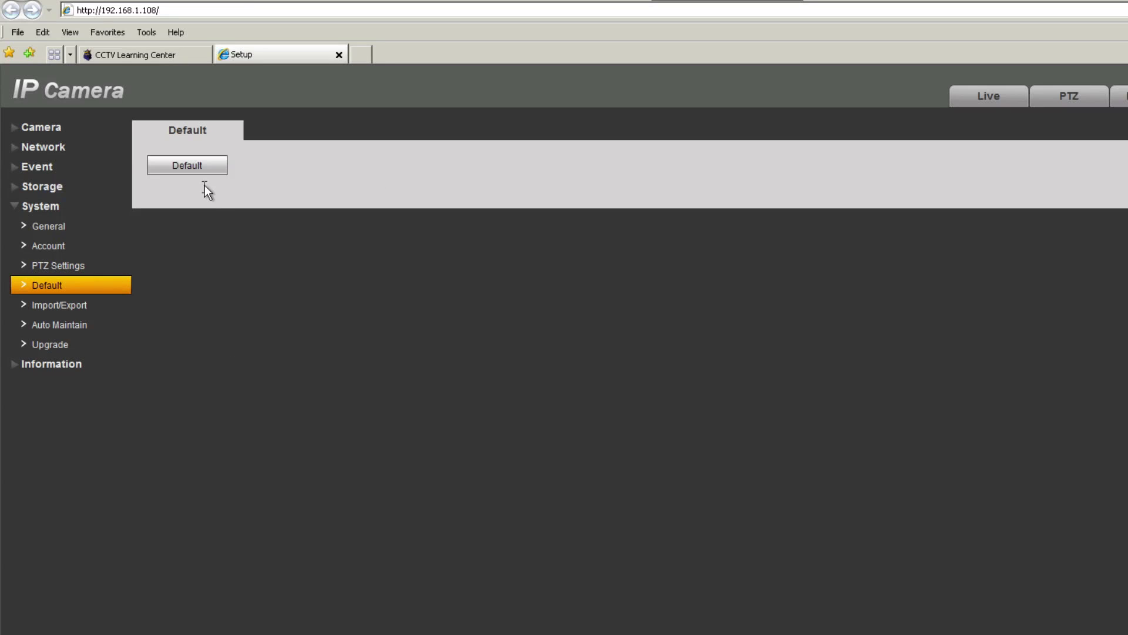
Step: Cancel the factory reset to defaults, keeping current settings, then go to System Import/Export
left_click(186, 165)
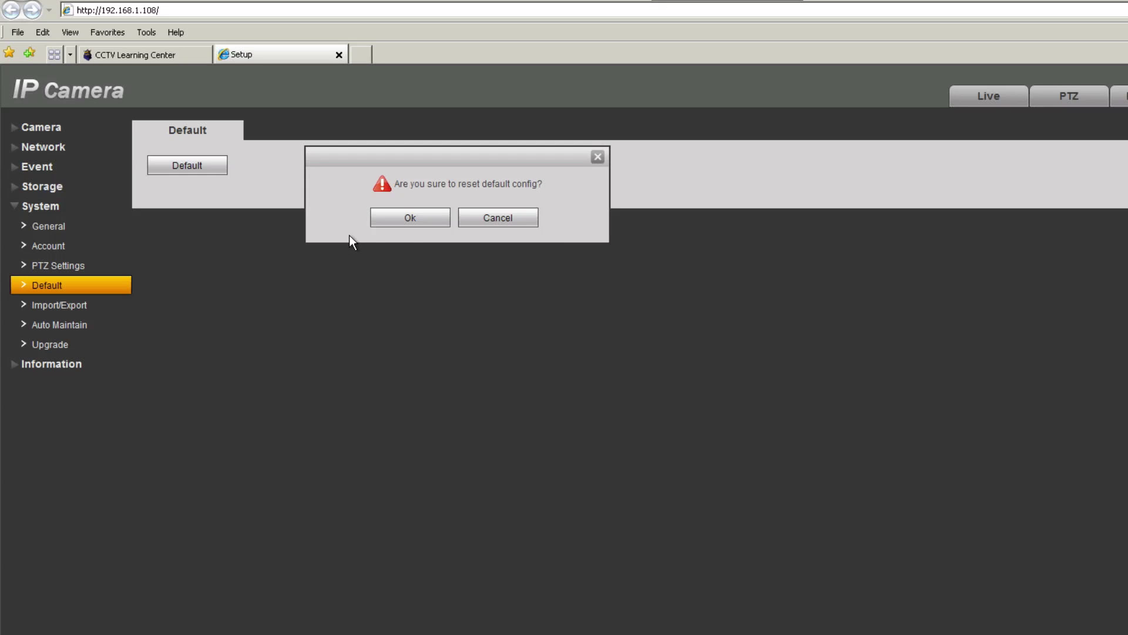
left_click(503, 220)
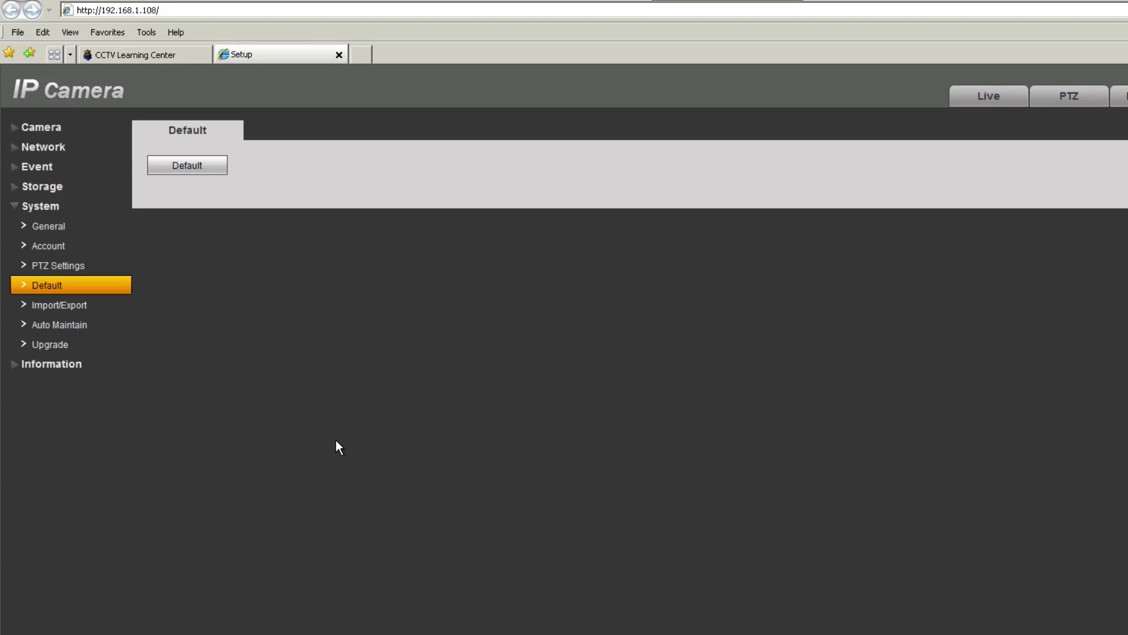
left_click(52, 305)
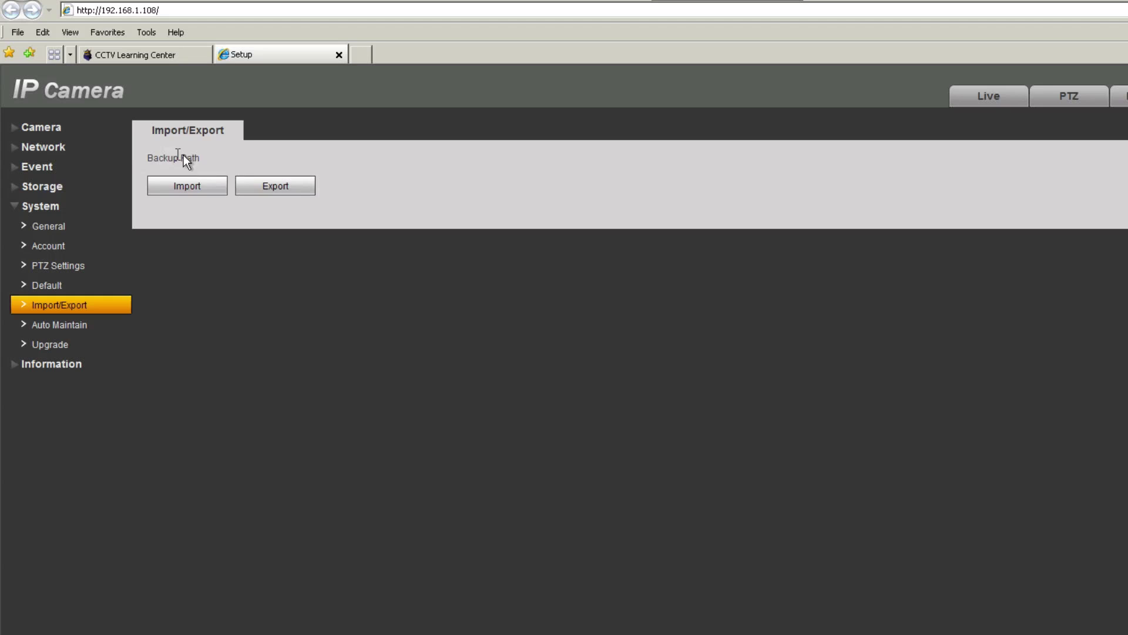
left_click(272, 182)
Step: Review the Auto Maintain page, keeping Tuesday as the auto-reboot day
left_click(64, 327)
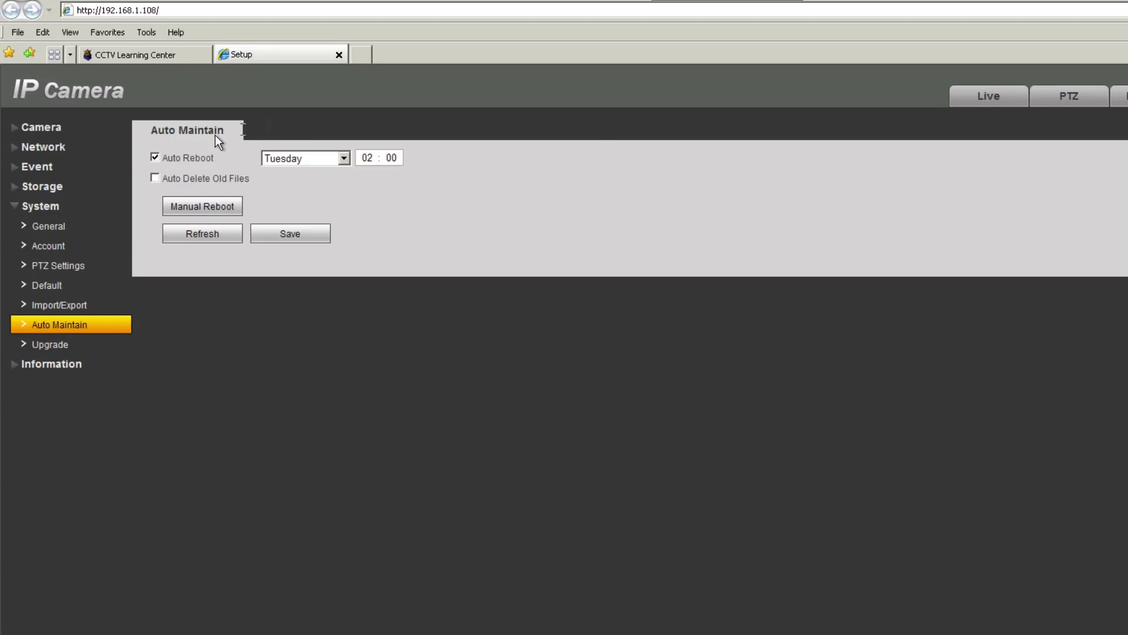
left_click(346, 160)
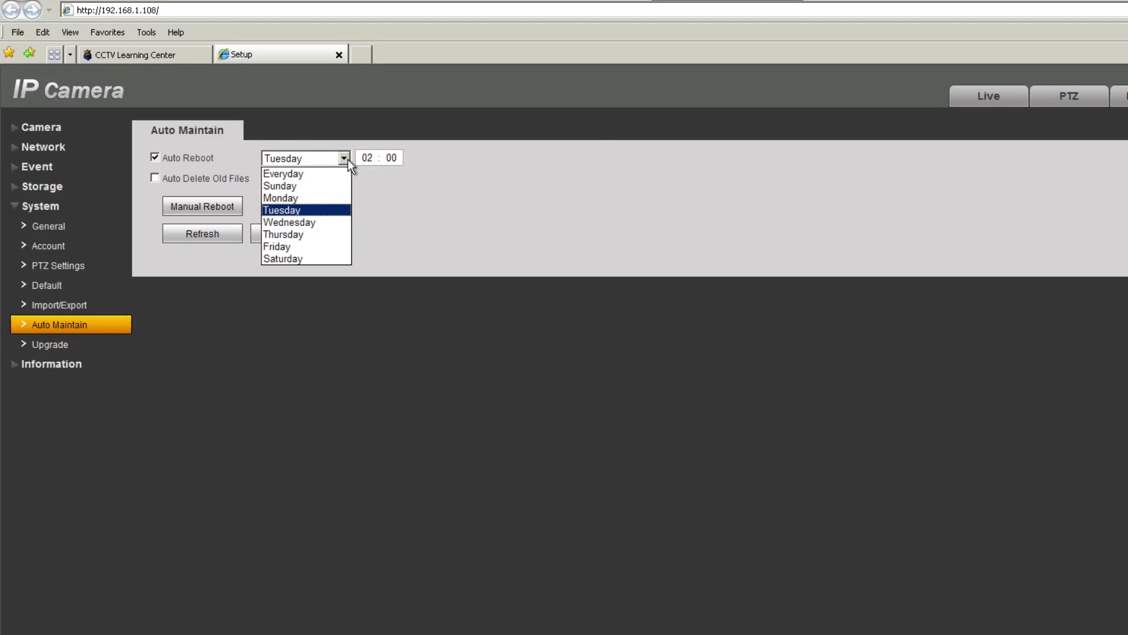
left_click(148, 188)
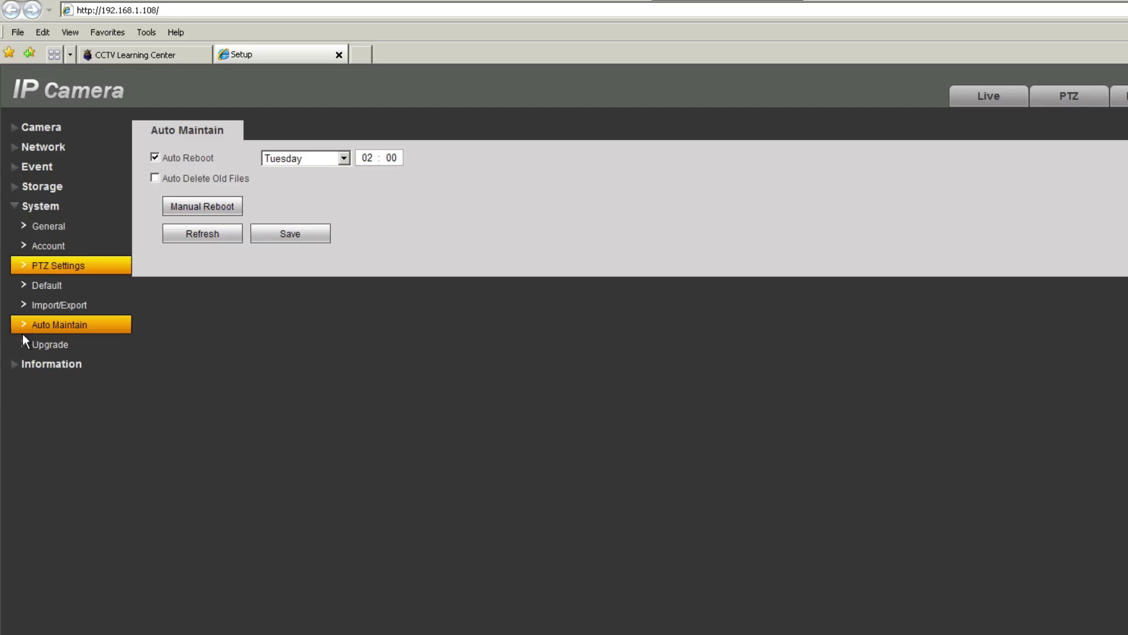
Step: Check the firmware Upgrade page and software version 2.210.0001.0.R details
left_click(53, 344)
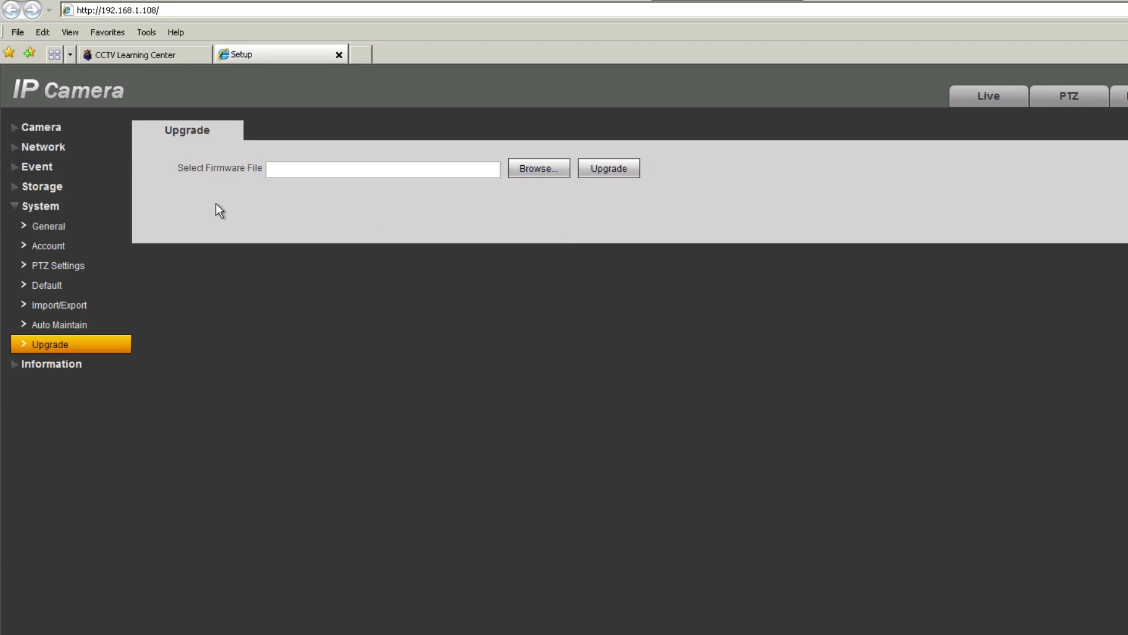
left_click(33, 365)
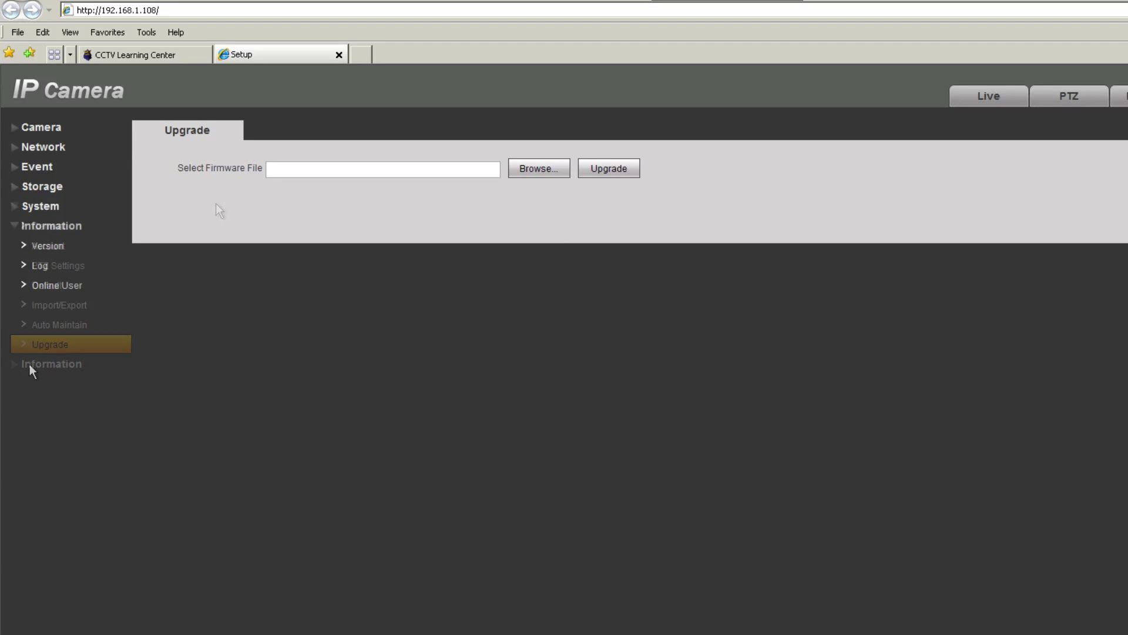
left_click(52, 248)
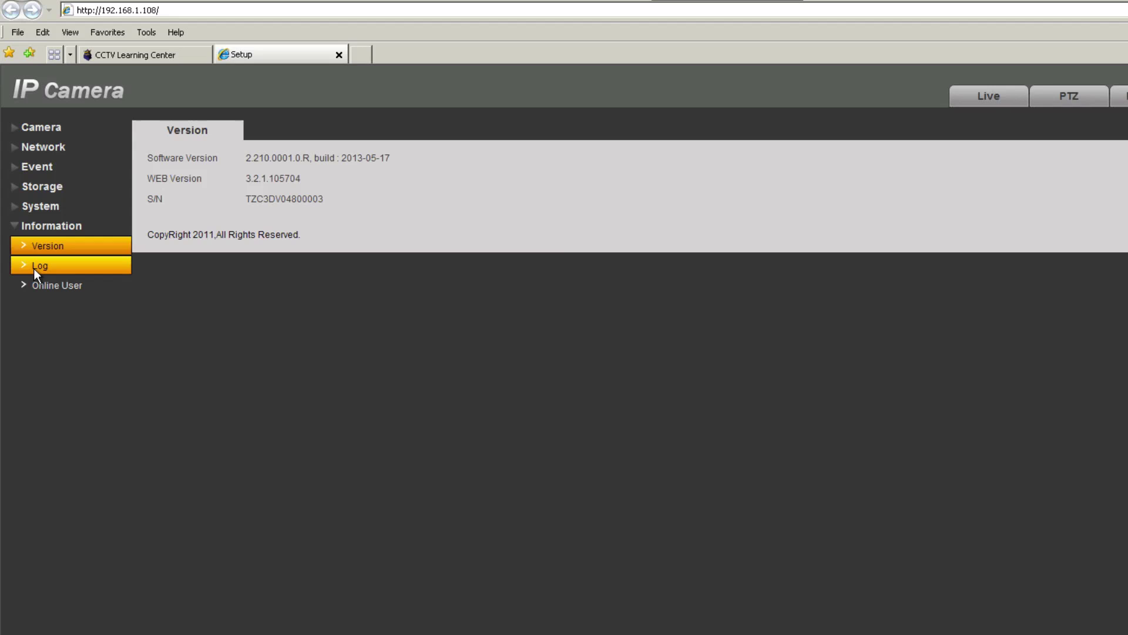
left_click(33, 269)
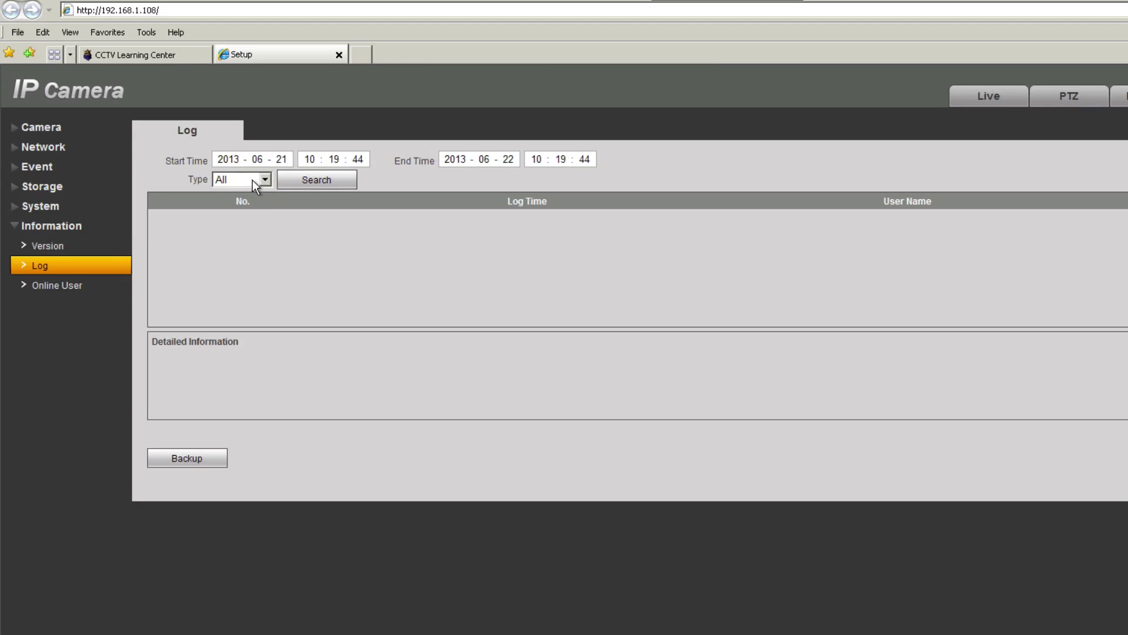
Step: Search the logs with the Type filter set to System
left_click(254, 186)
left_click(232, 207)
left_click(316, 182)
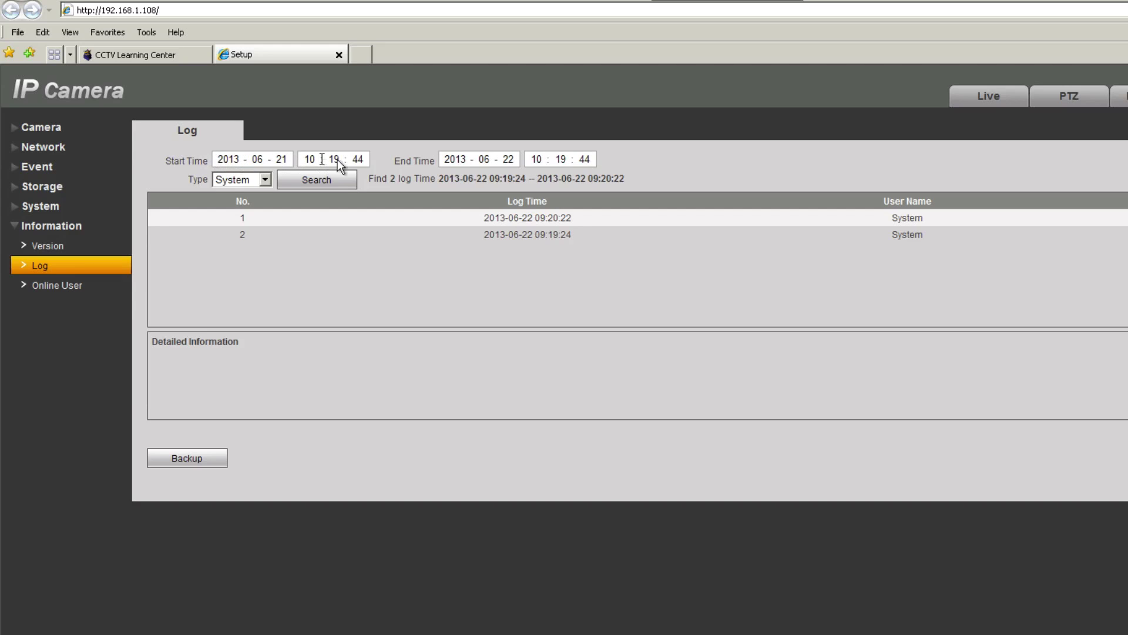
Step: Inspect the reboot entry's details in log row 2, then bring up Online User
left_click(920, 238)
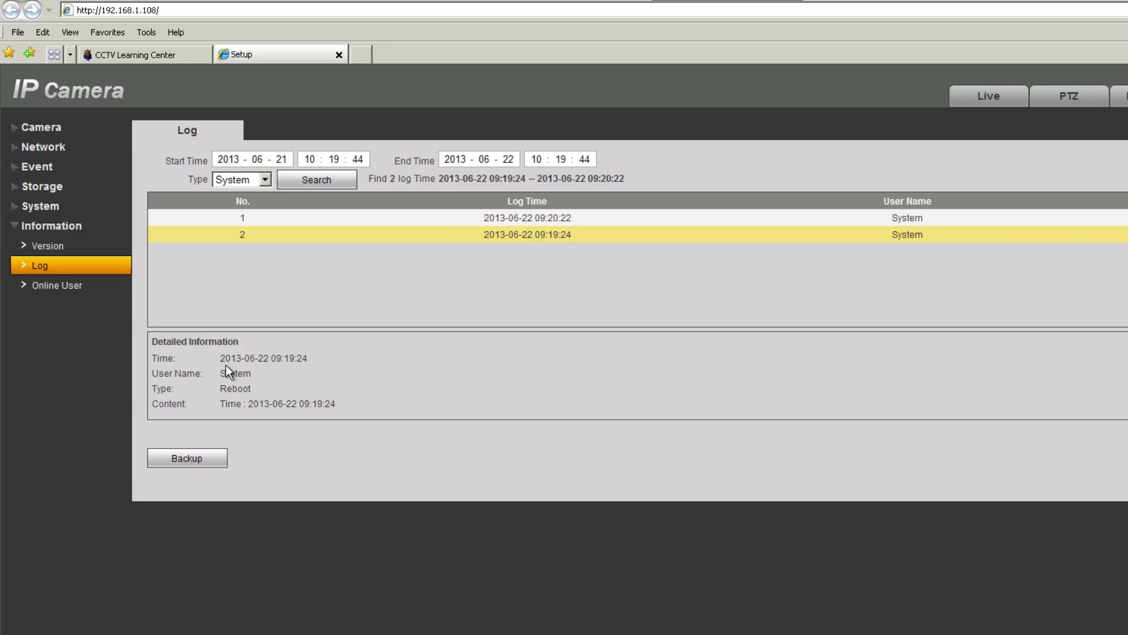
left_click_drag(255, 369, 341, 404)
left_click(343, 404)
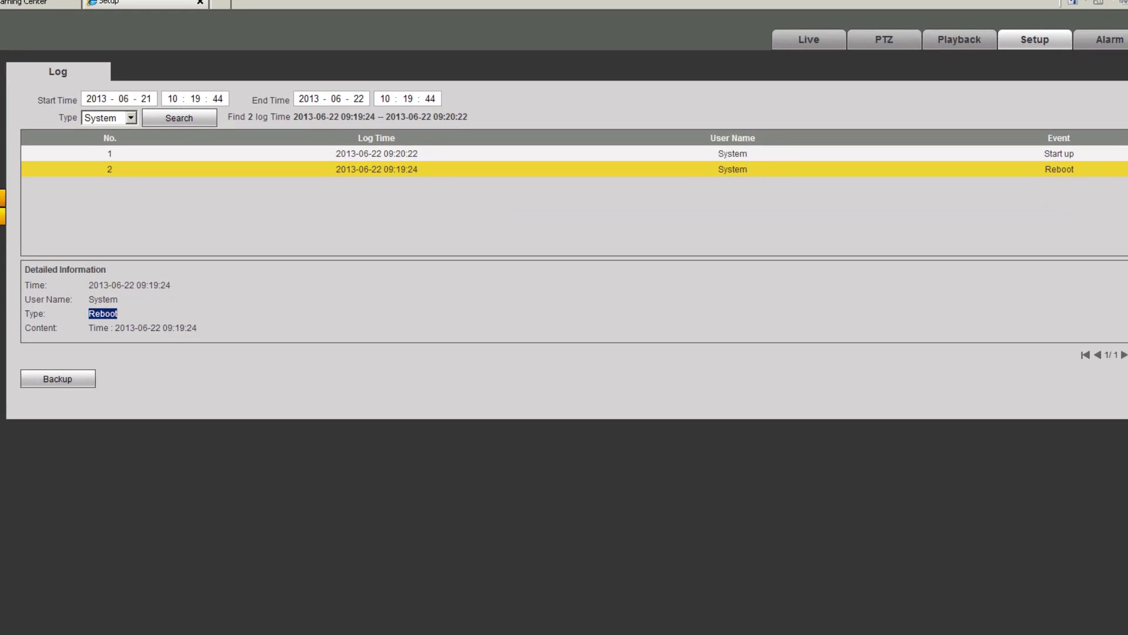
left_click(57, 285)
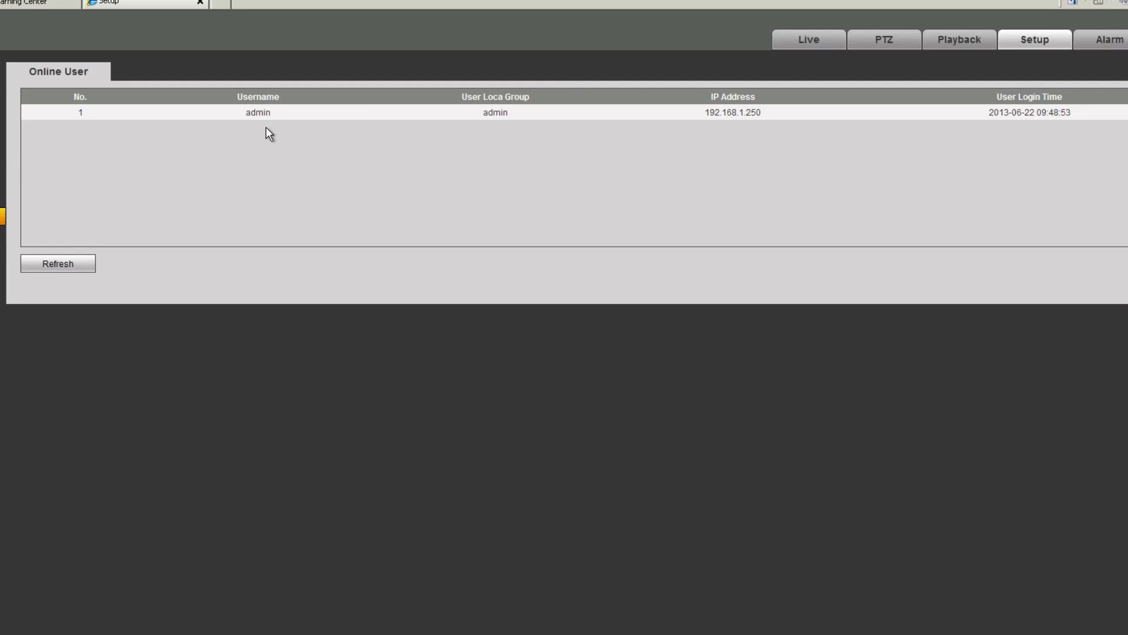
Step: Select the administrator session logged in from 192.168.1.250
left_click(761, 116)
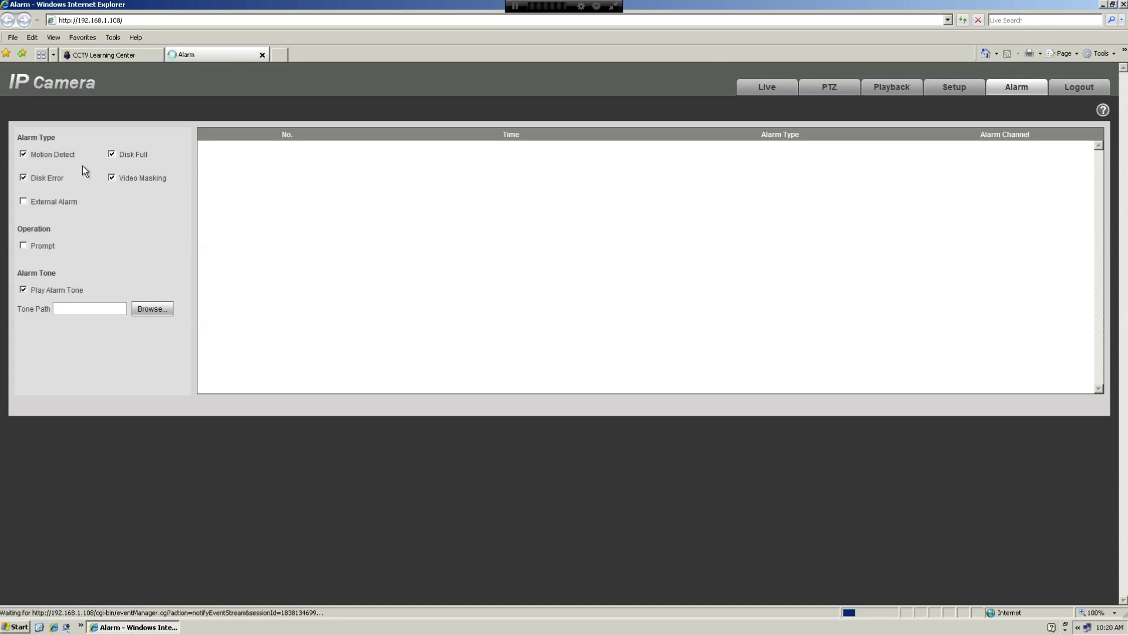
left_click(23, 201)
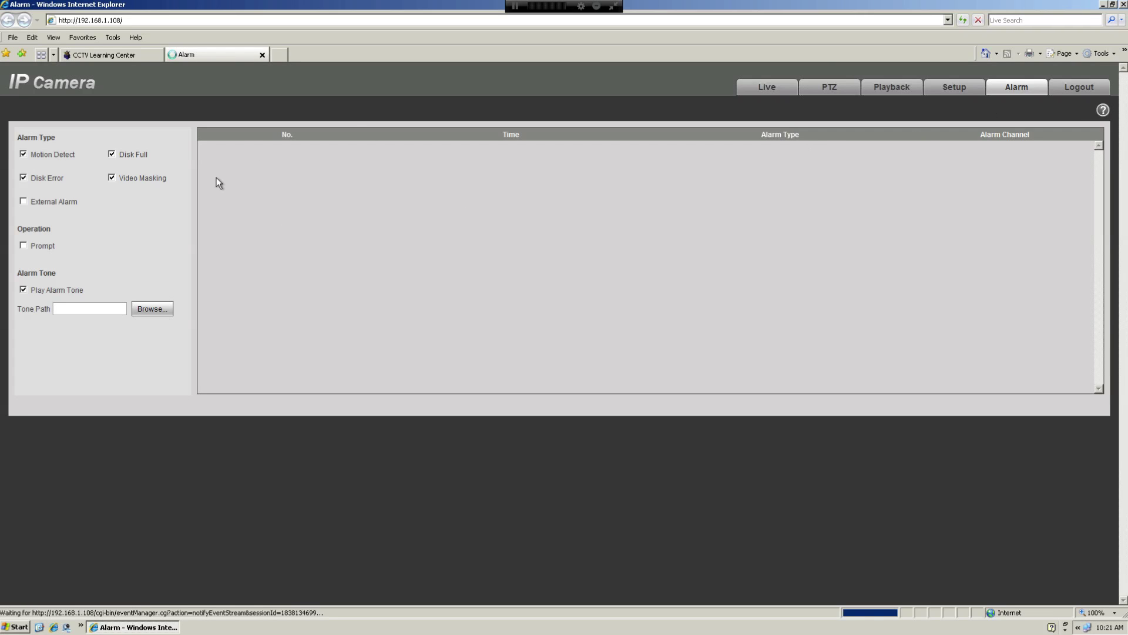
Step: On the Live page, view the sub stream, then return to the main stream
left_click(779, 88)
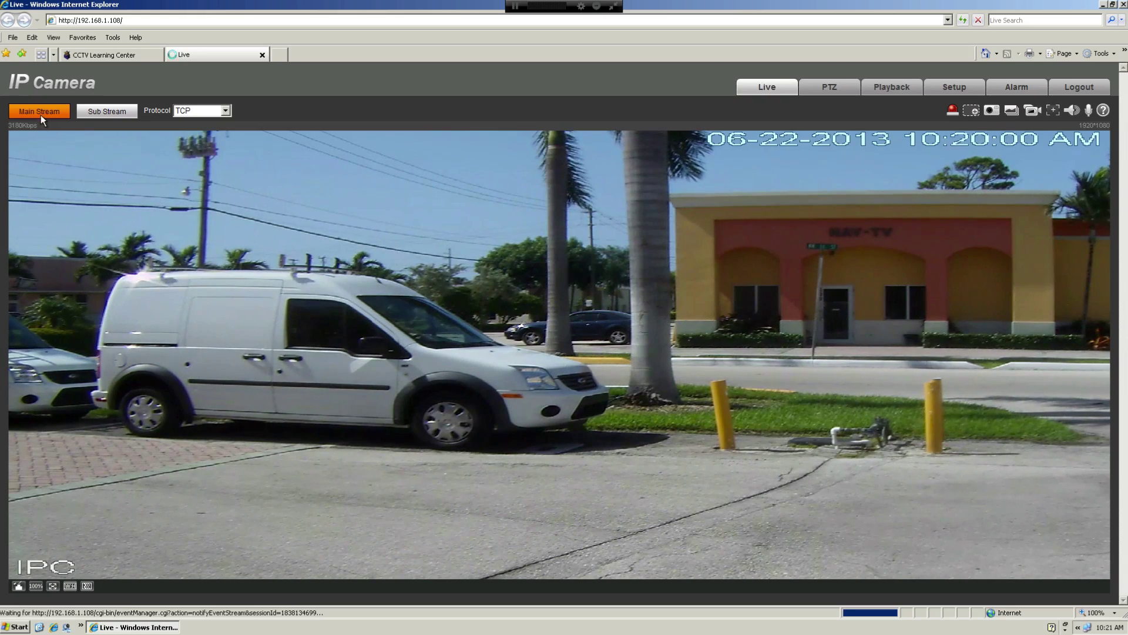
left_click(98, 110)
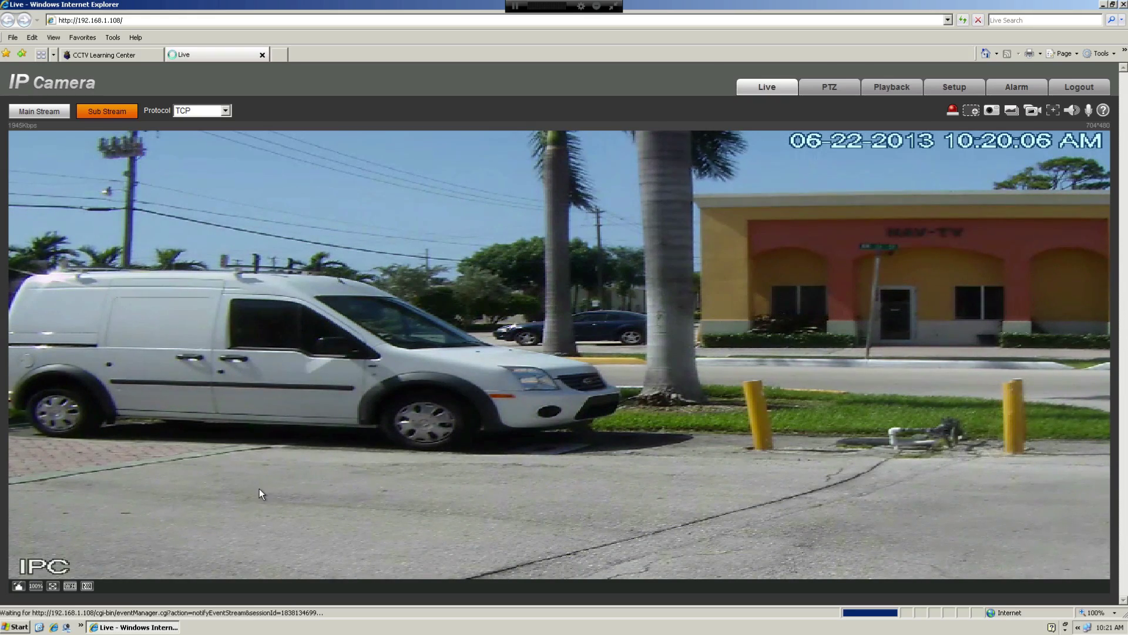
left_click(40, 110)
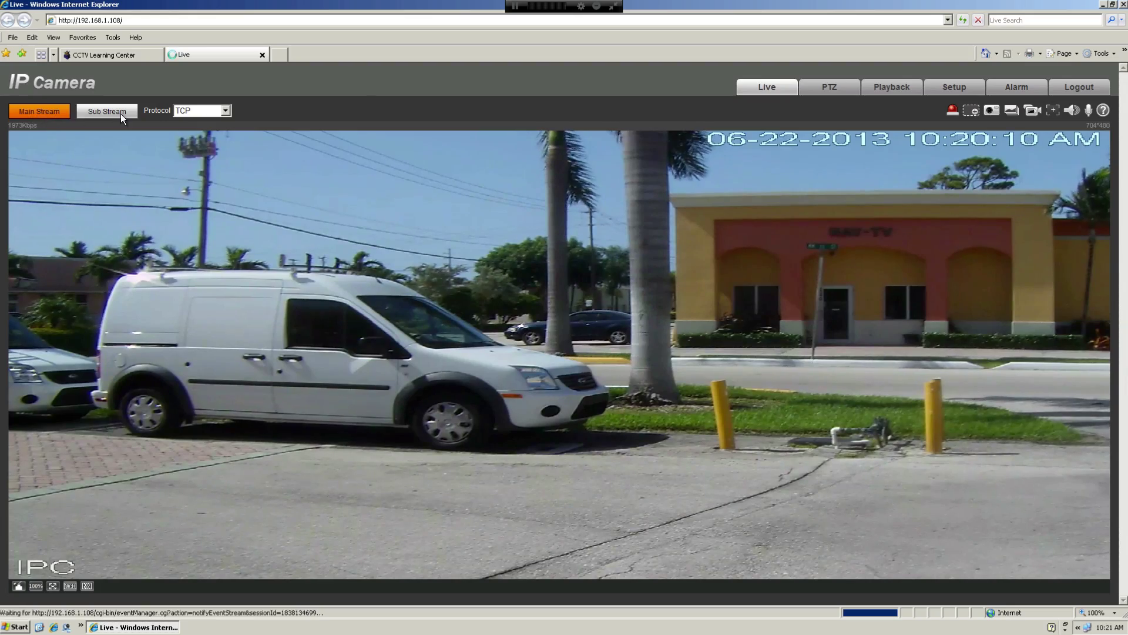